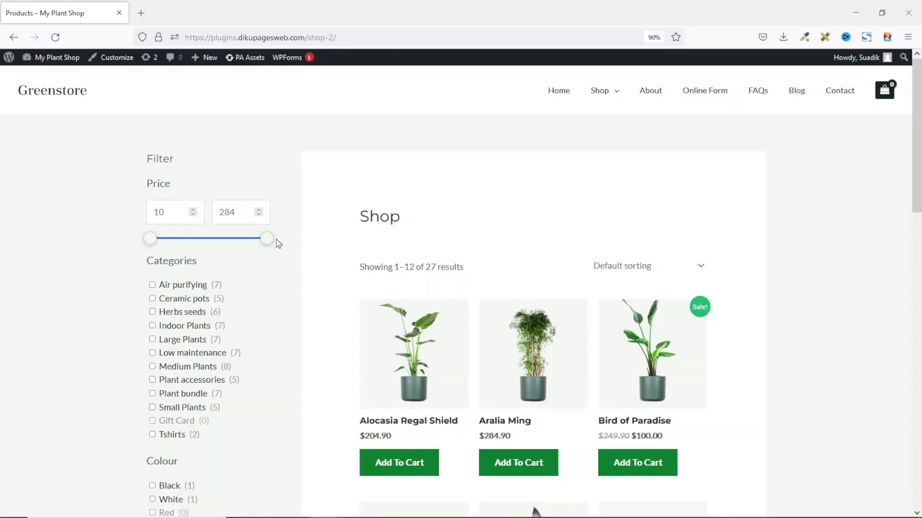
# Step: Try capping the price at 186 with Indoor Plants, clearing the filters twice
pyautogui.moveTo(266, 242); pyautogui.dragTo(223, 243)
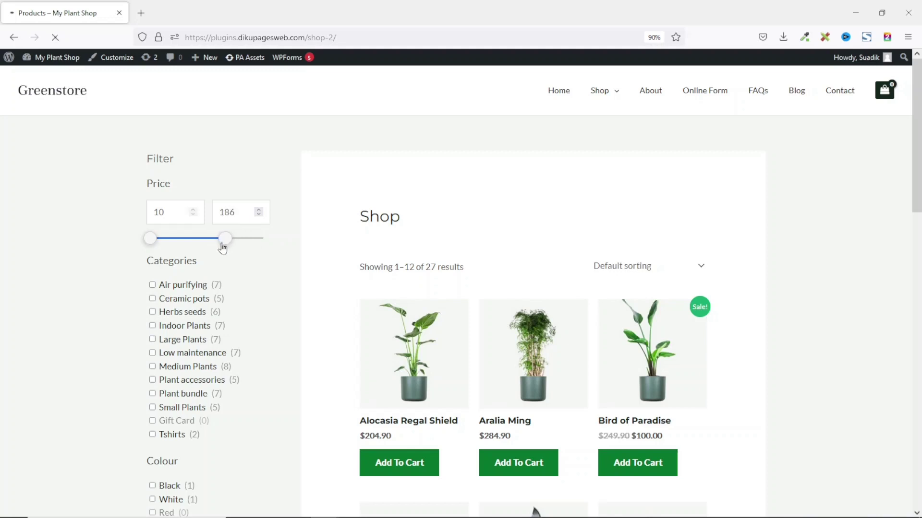
pyautogui.click(176, 328)
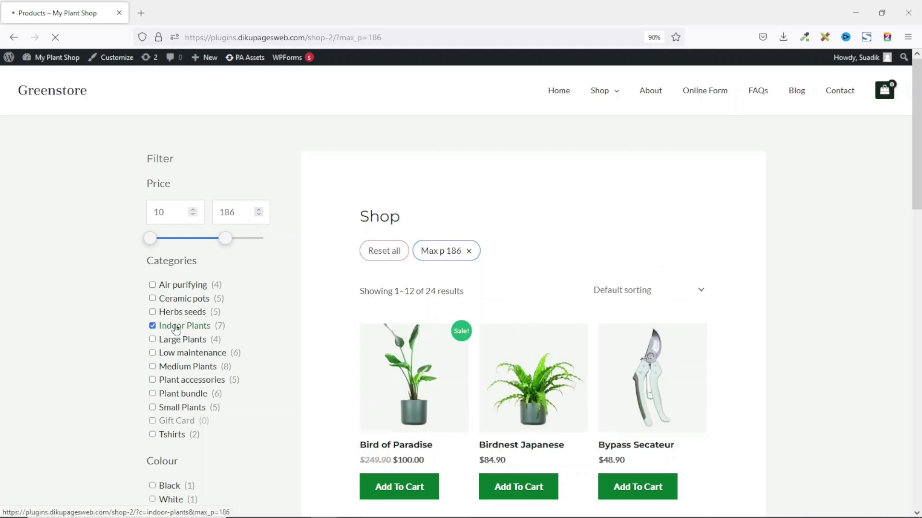
pyautogui.click(452, 254)
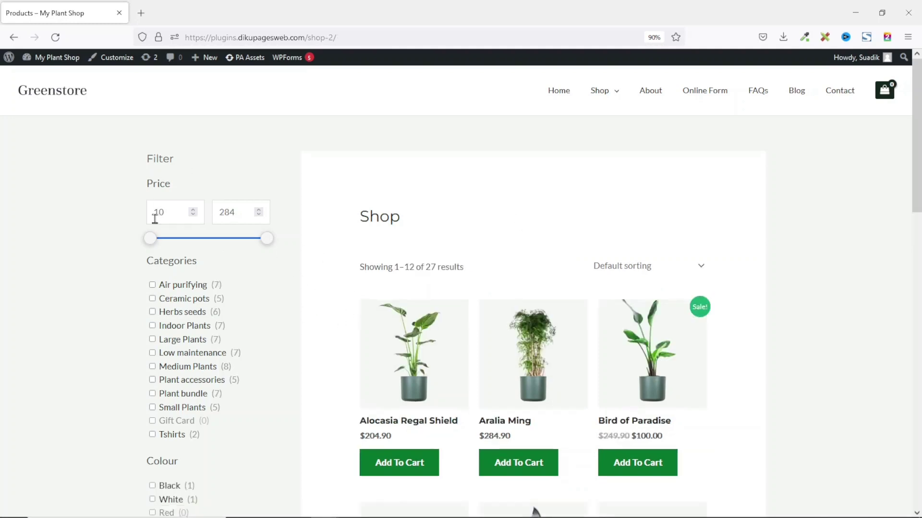
pyautogui.moveTo(267, 244); pyautogui.dragTo(224, 247)
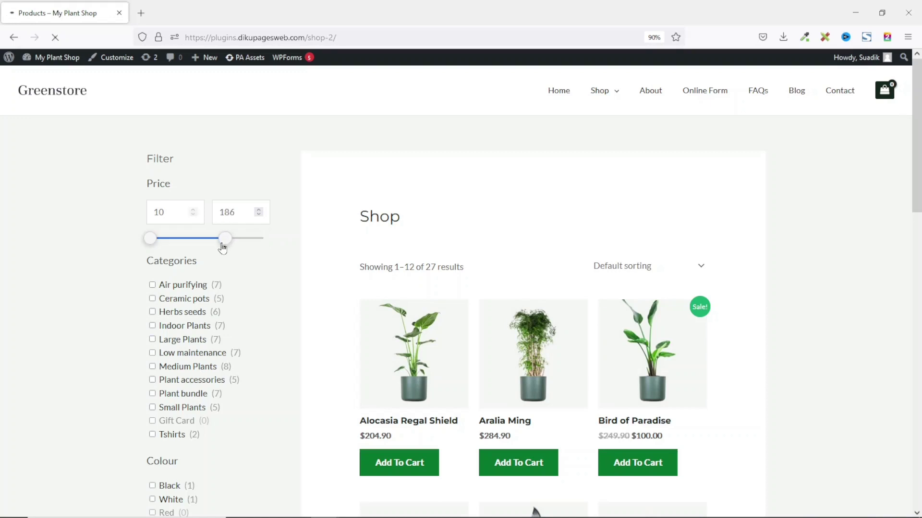
pyautogui.click(175, 328)
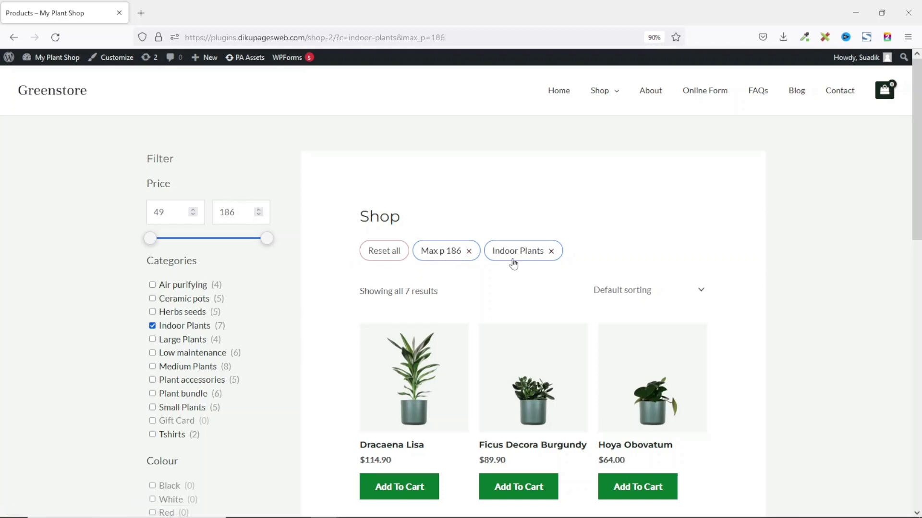
pyautogui.click(196, 330)
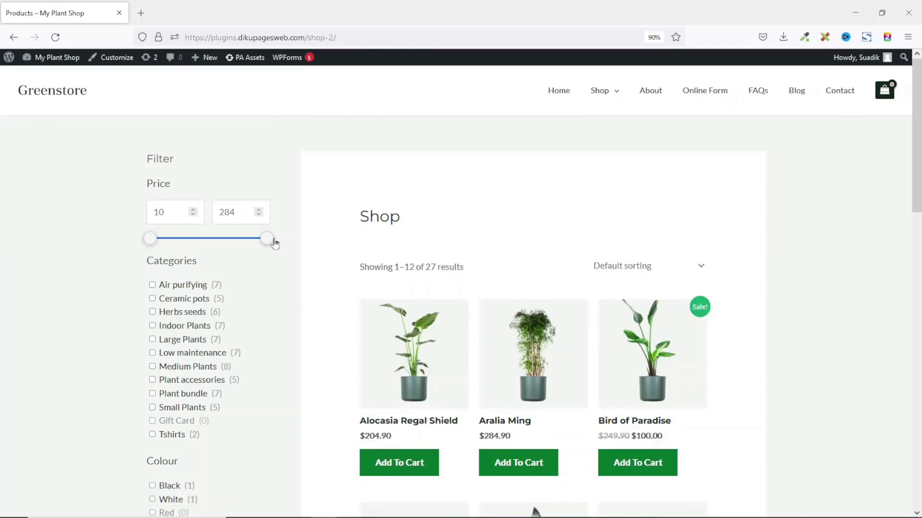
# Step: Filter the shop to a max price of 186 with Indoor Plants and Low maintenance
pyautogui.moveTo(268, 240); pyautogui.dragTo(223, 244)
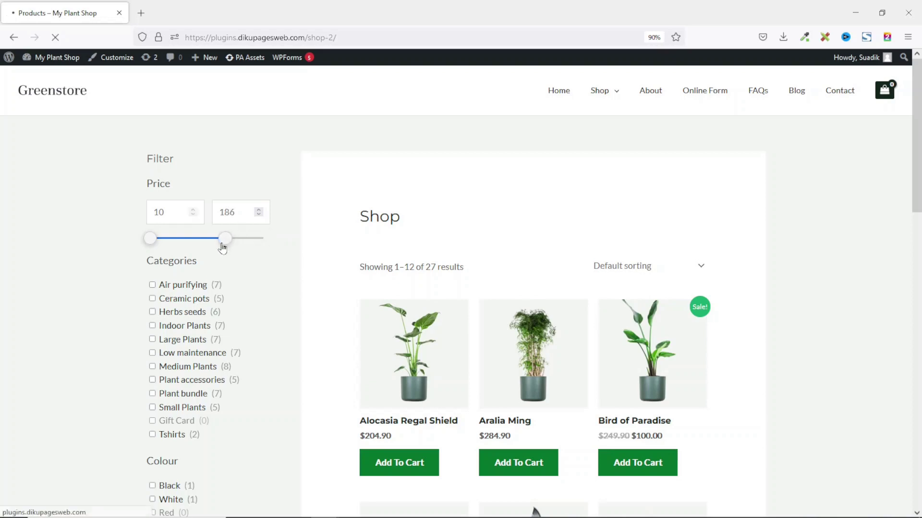
pyautogui.click(175, 328)
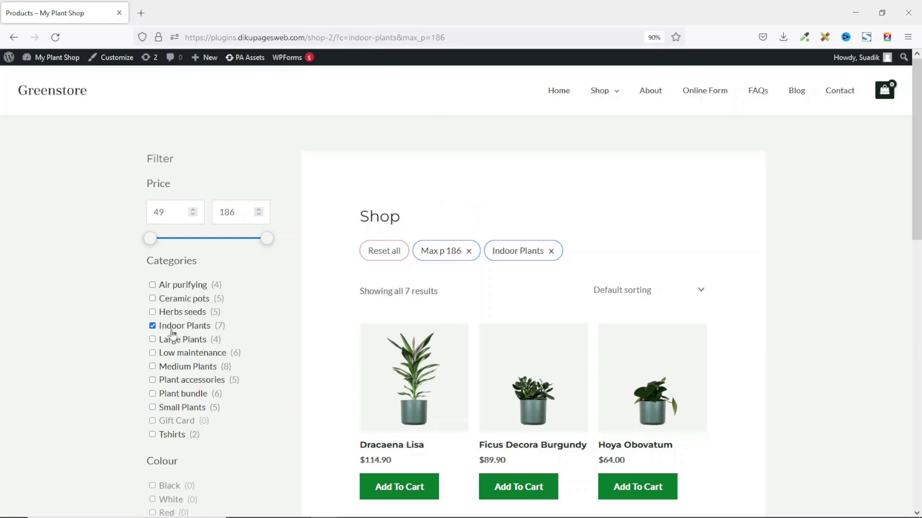
pyautogui.click(170, 353)
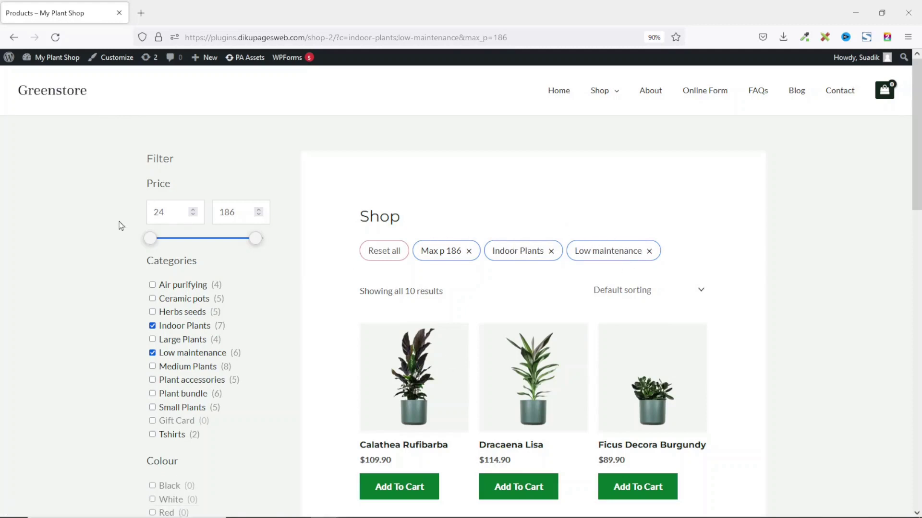
# Step: Set the minimum price to 58, remove the Max 186 chip, and reset all filters
pyautogui.moveTo(174, 211); pyautogui.dragTo(127, 206)
pyautogui.write('58')
pyautogui.press('Return')
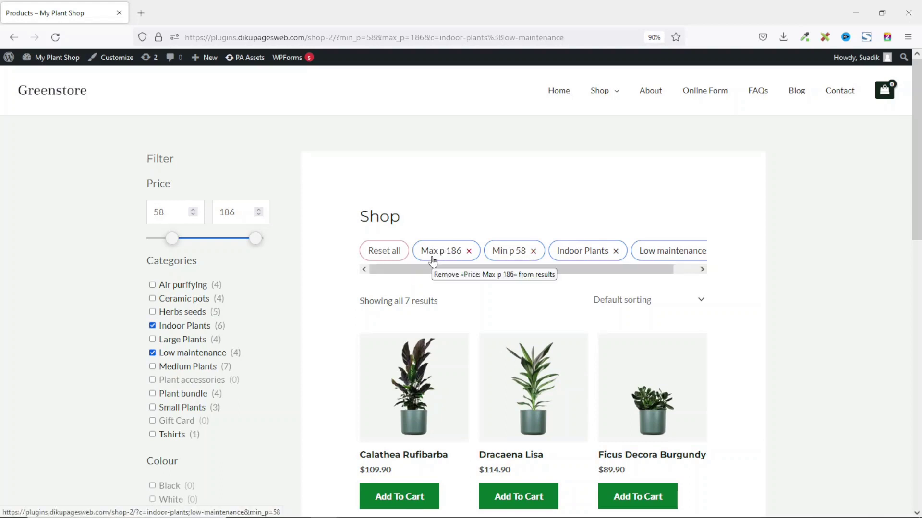
pyautogui.click(468, 251)
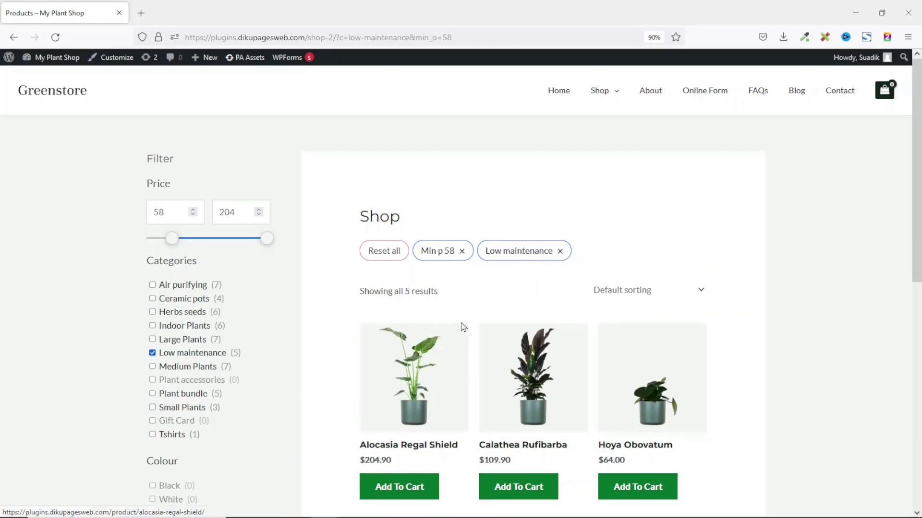
pyautogui.click(377, 254)
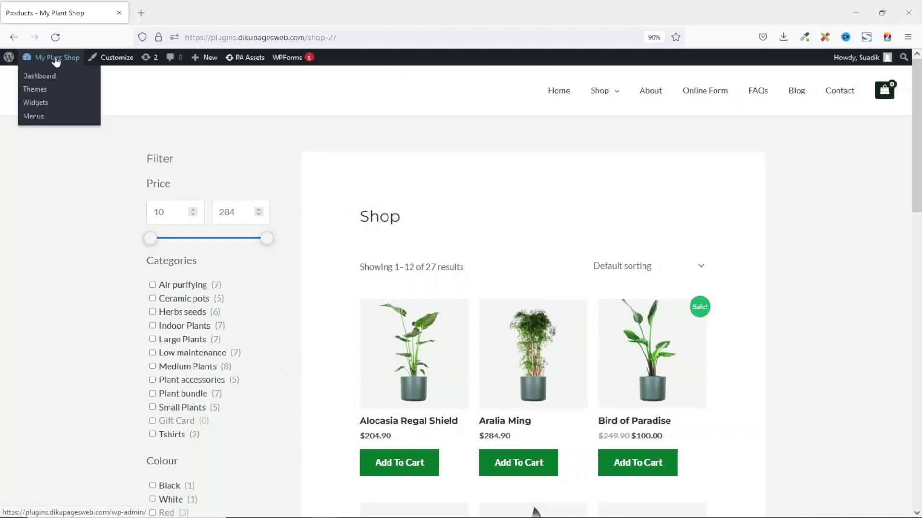
# Step: Go to the site's admin dashboard from the unfiltered shop page
pyautogui.click(82, 88)
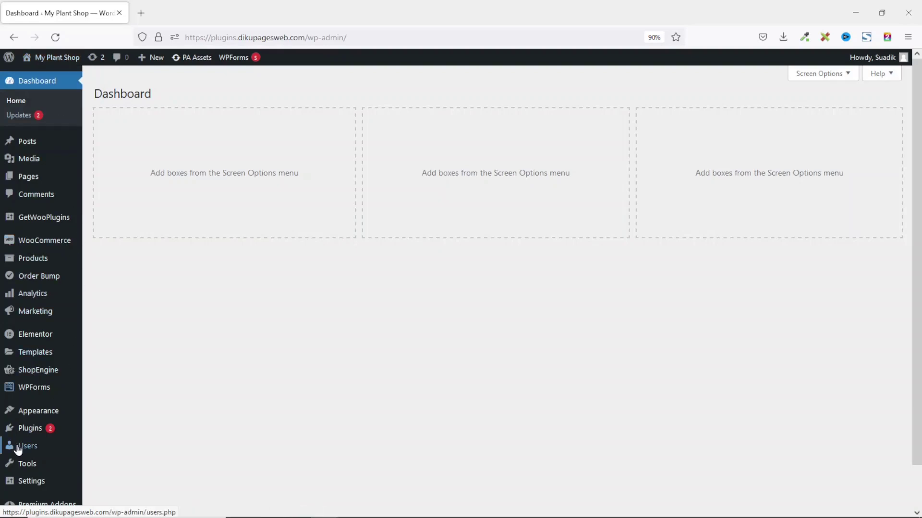
# Step: Search the plugin directory for 'filter everything', then install and activate Filter Everything
pyautogui.moveTo(48, 434)
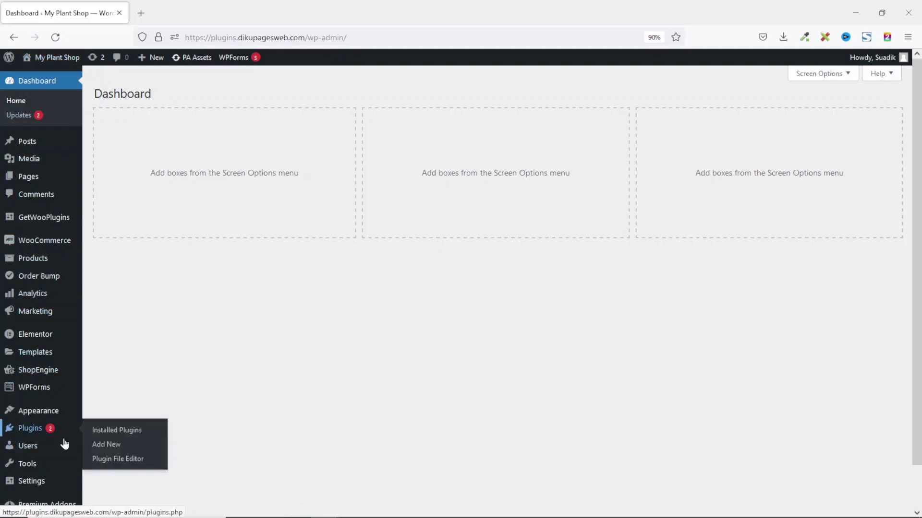
pyautogui.click(115, 446)
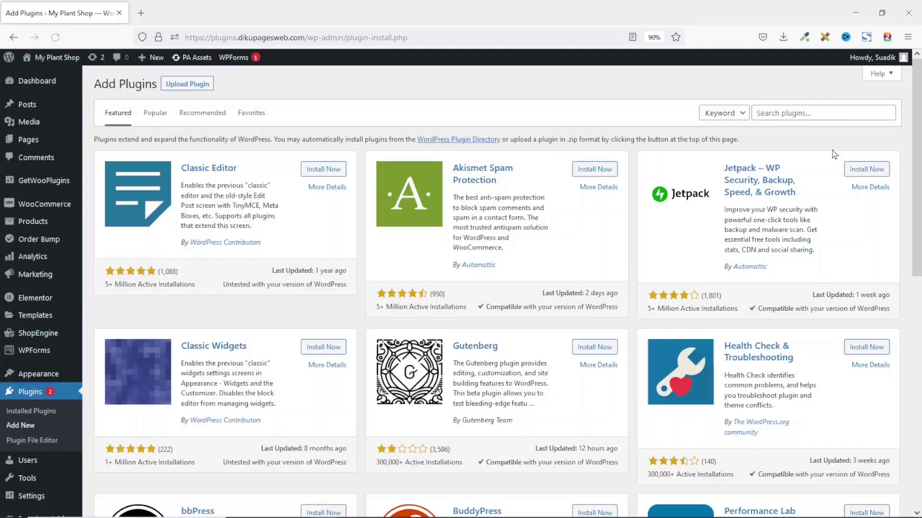
pyautogui.click(820, 115)
pyautogui.write('filter everything')
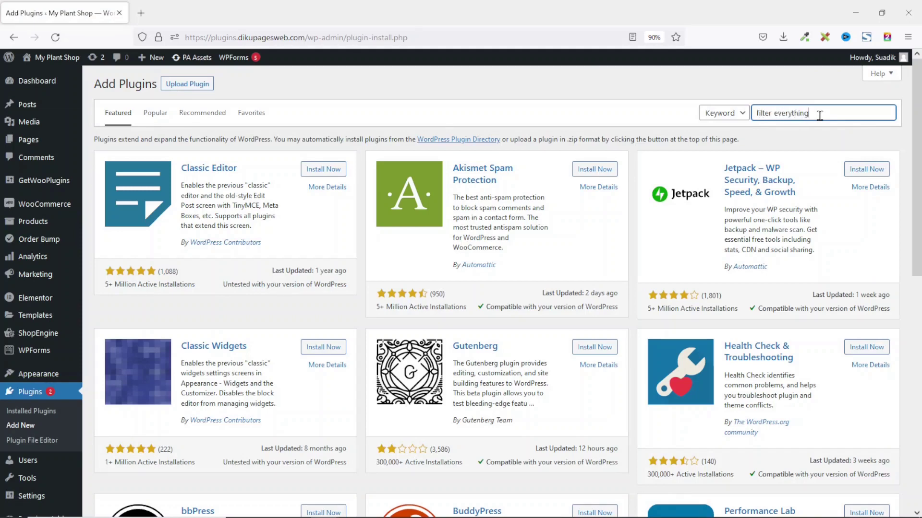
pyautogui.press('Return')
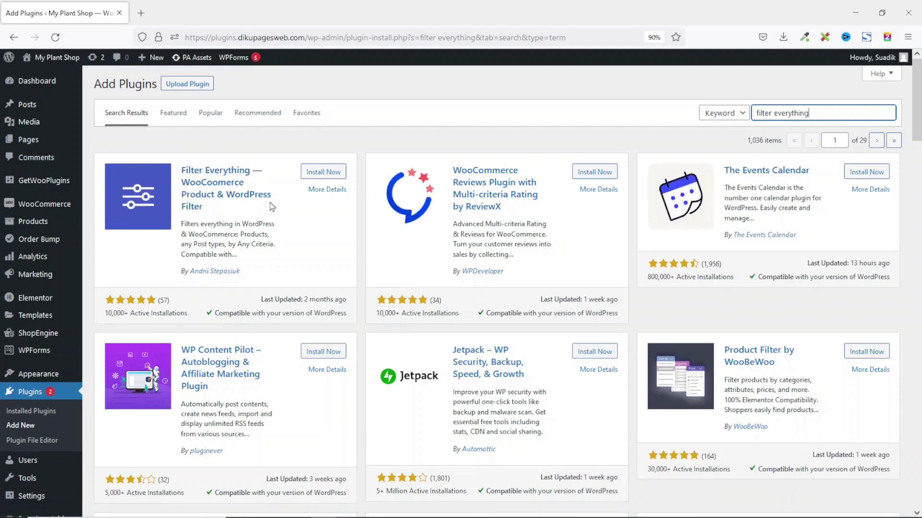
pyautogui.click(321, 173)
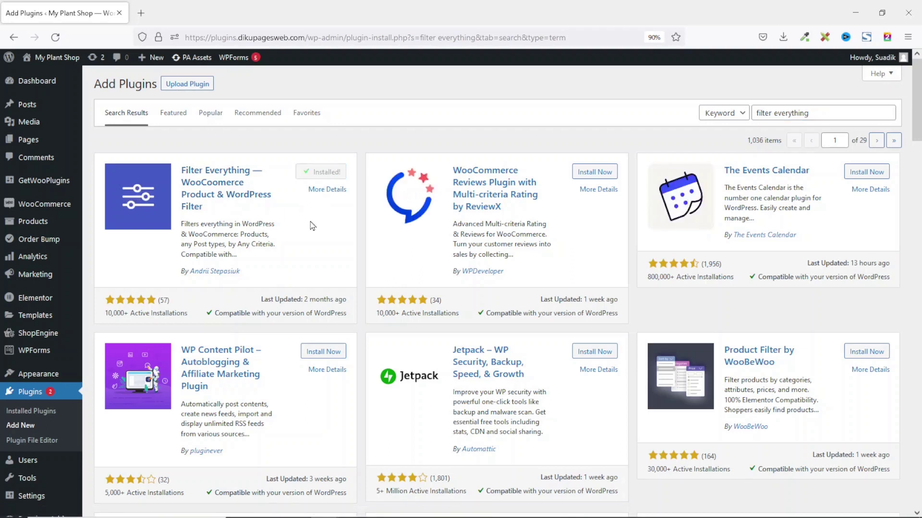
pyautogui.click(328, 172)
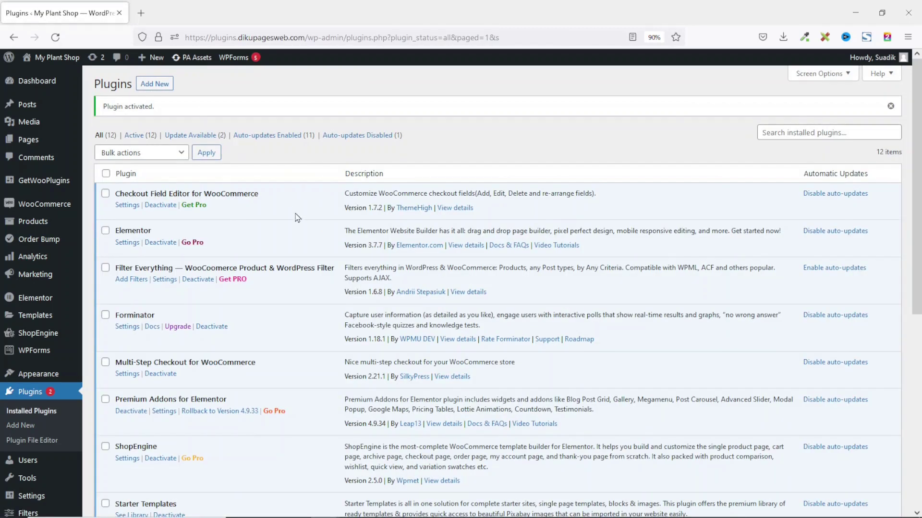
# Step: Go to the Filters > Settings page
pyautogui.scroll(-3, 298, 217)
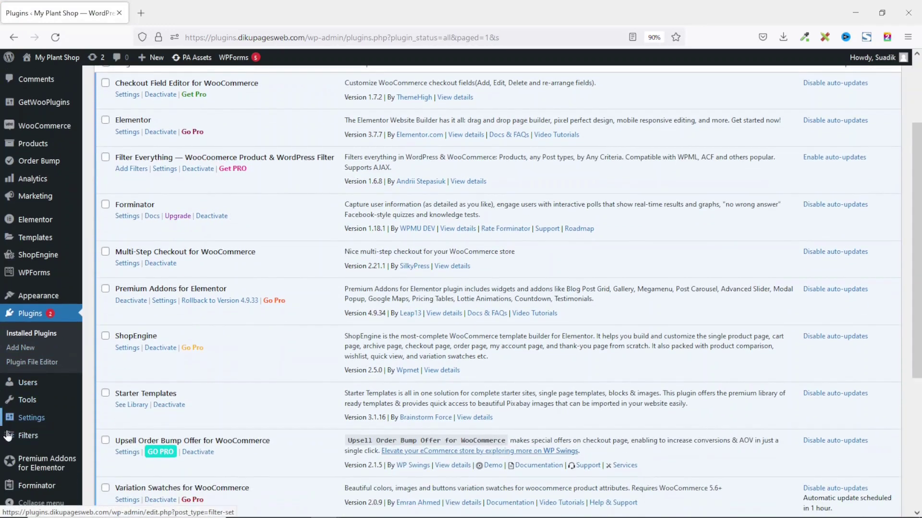
pyautogui.moveTo(33, 439)
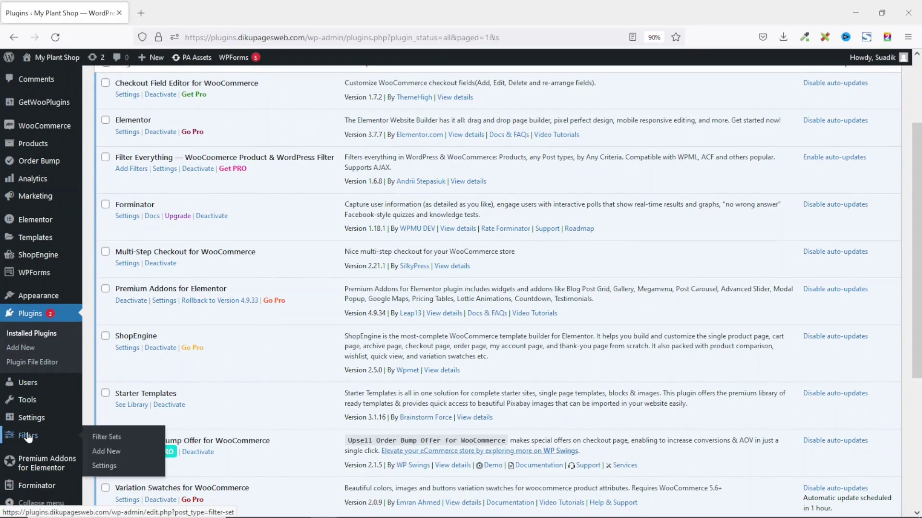
pyautogui.click(104, 466)
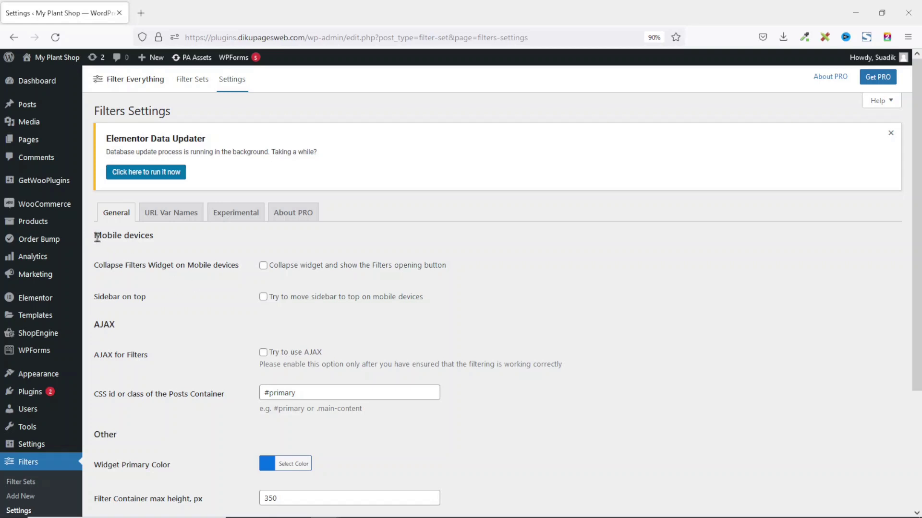
# Step: Read through the General options, including mobile devices, then view URL Var Names
pyautogui.moveTo(96, 236); pyautogui.dragTo(192, 298)
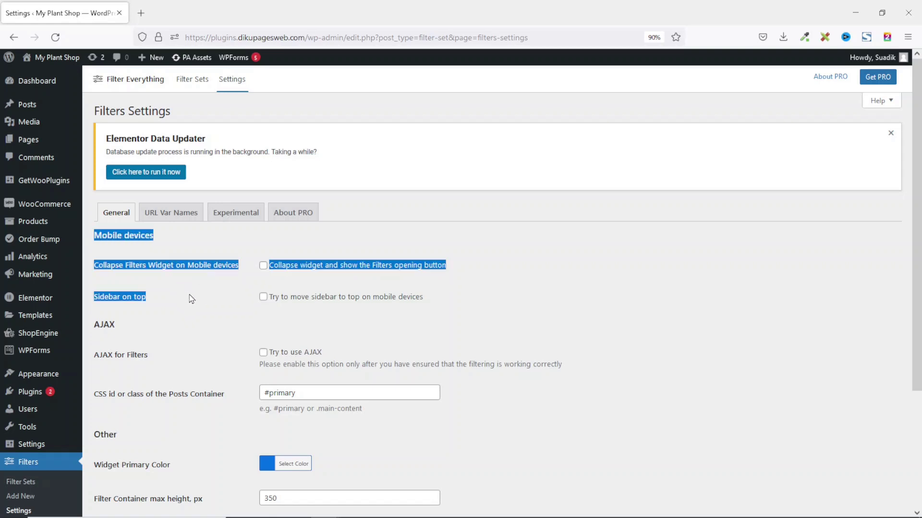
pyautogui.scroll(-3, 205, 307)
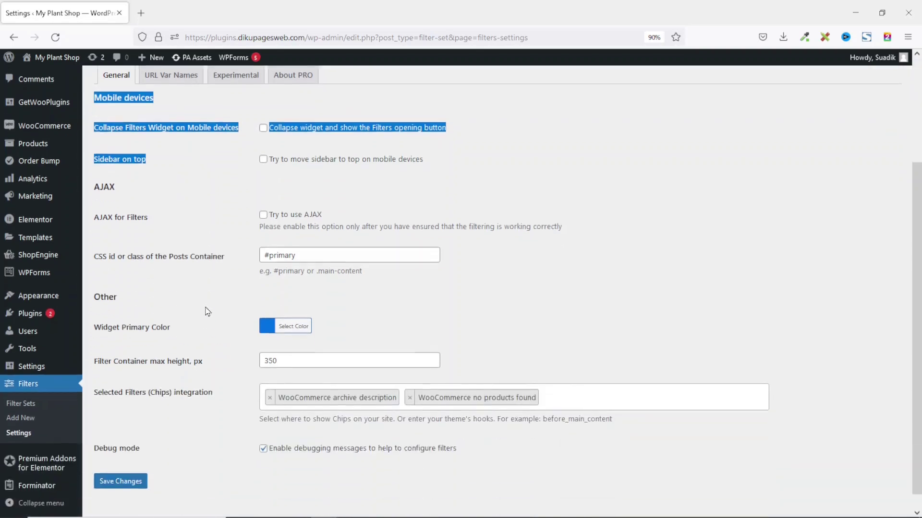
pyautogui.scroll(3, 212, 311)
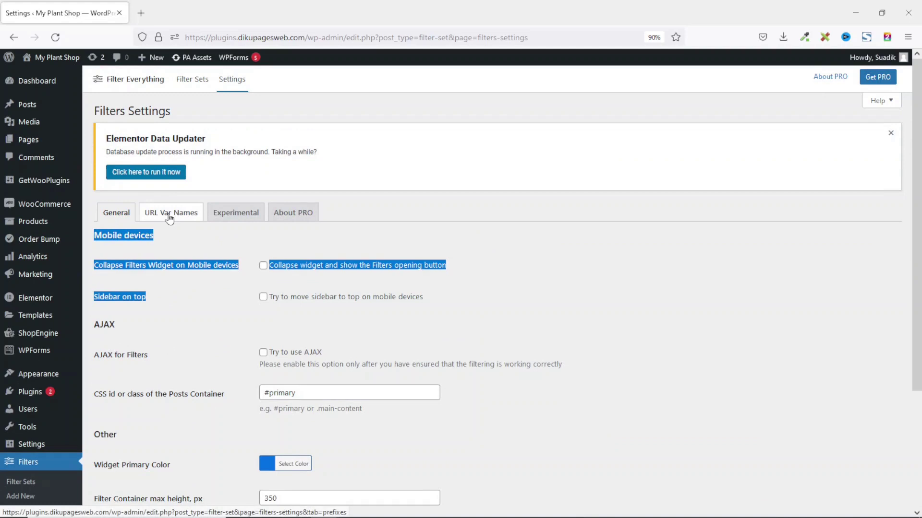
pyautogui.click(169, 219)
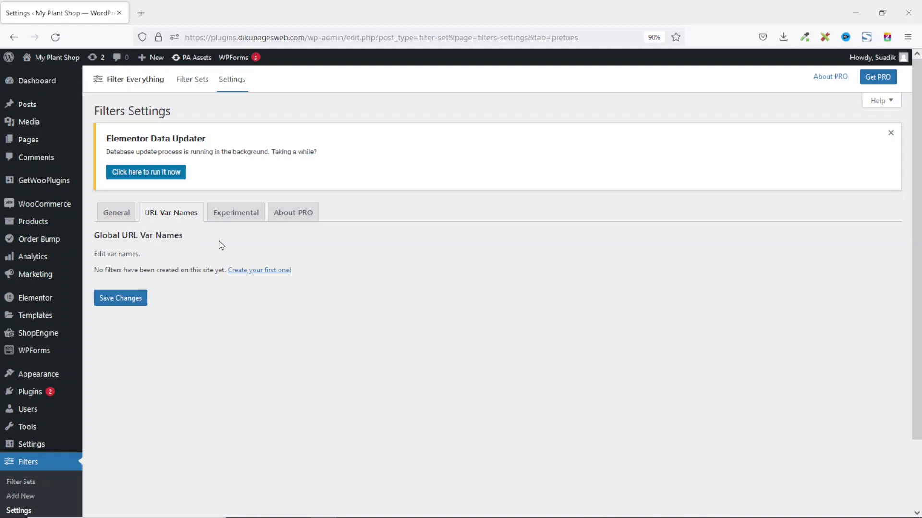
# Step: Switch to the Experimental settings tab to see AJAX, Appearance and WooCommerce options
pyautogui.click(233, 215)
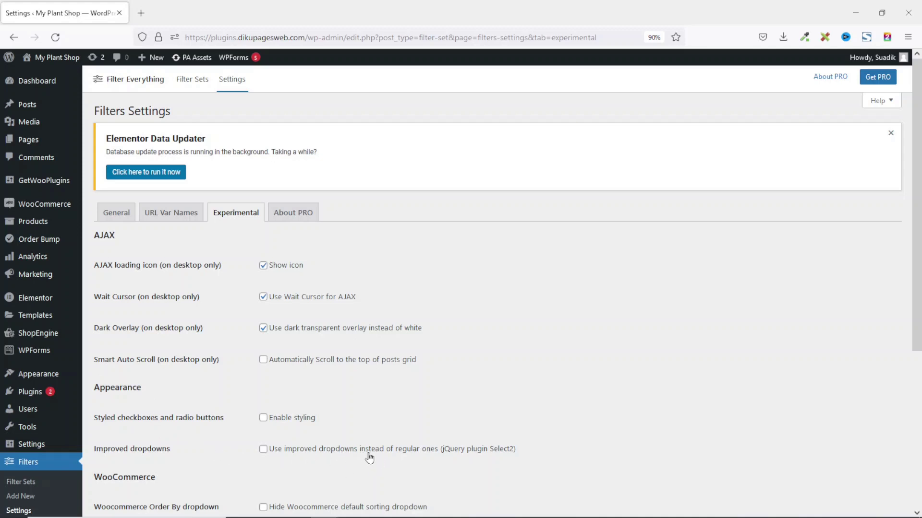
pyautogui.scroll(-2, 369, 457)
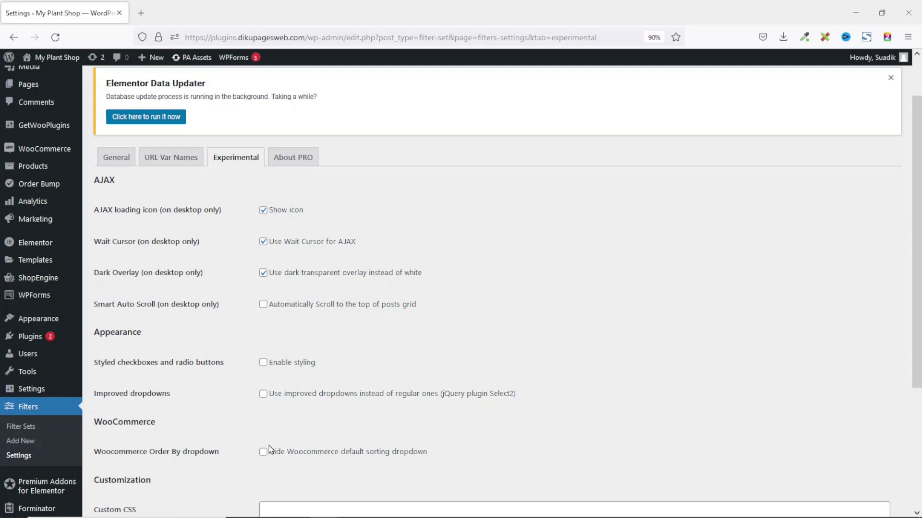
pyautogui.moveTo(56, 58)
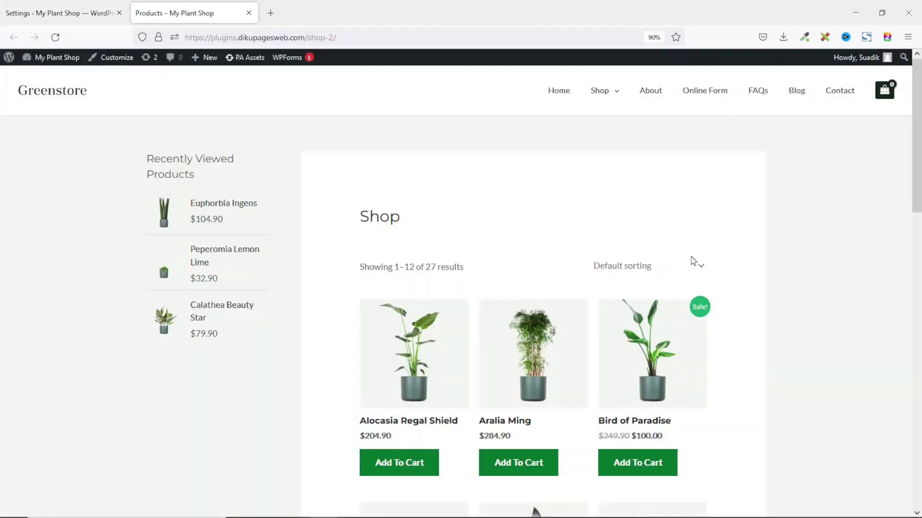
pyautogui.click(696, 267)
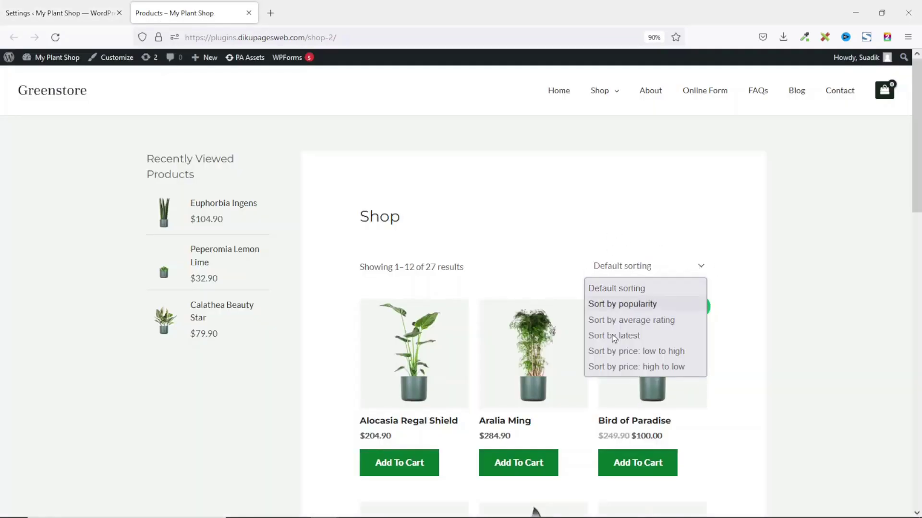
pyautogui.click(90, 17)
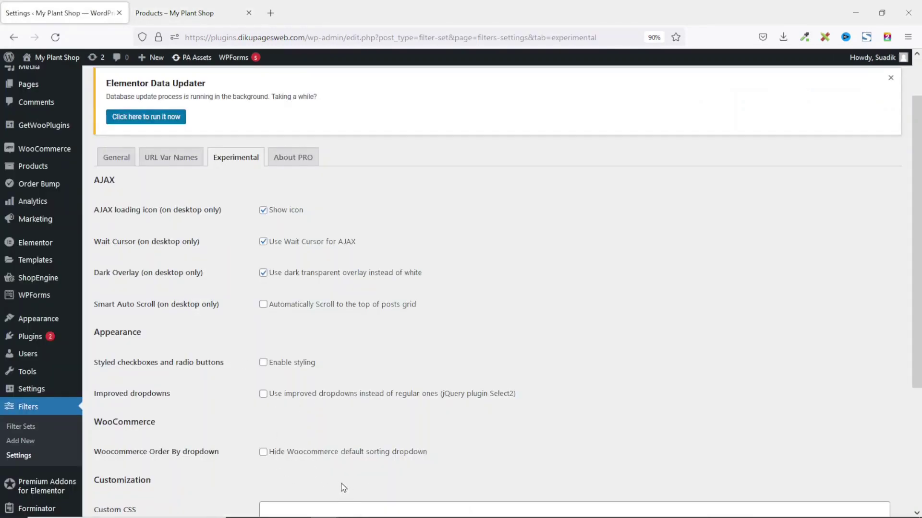
pyautogui.scroll(2, 339, 469)
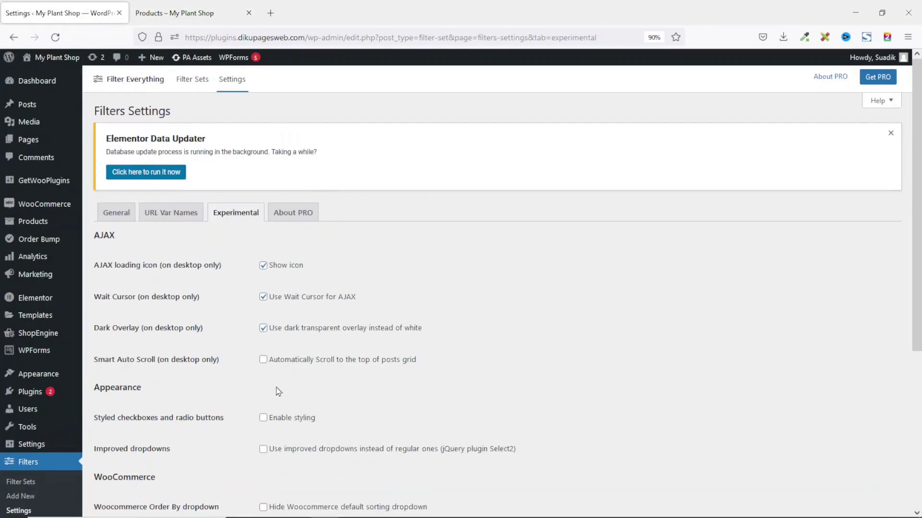
pyautogui.scroll(-5, 276, 390)
pyautogui.scroll(4, 275, 391)
pyautogui.scroll(1, 288, 384)
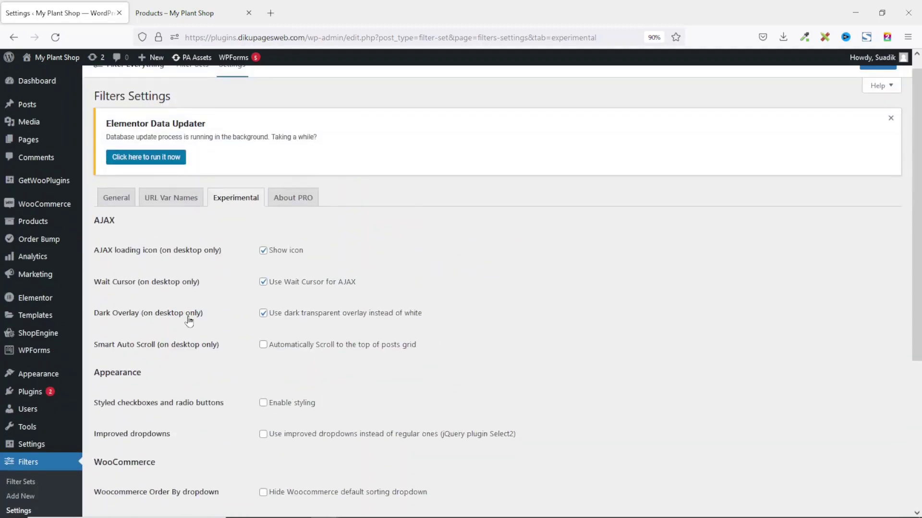
pyautogui.scroll(-4, 214, 298)
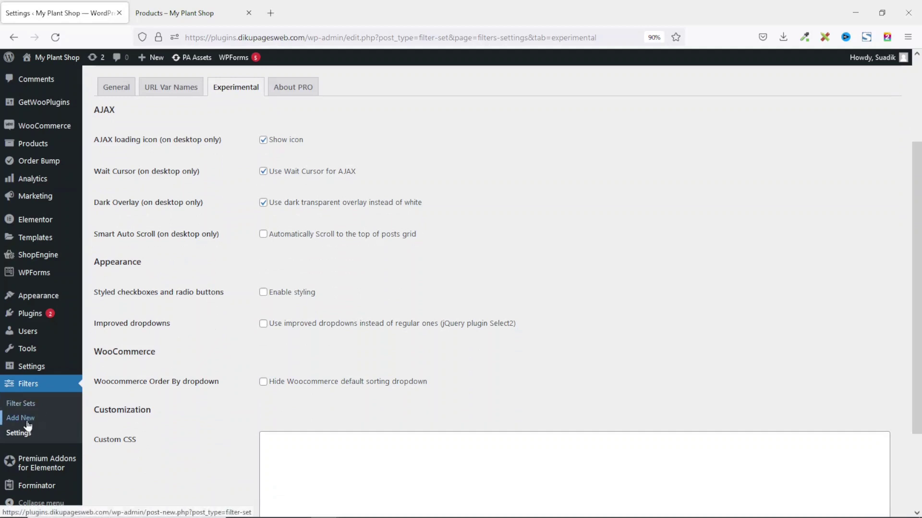
pyautogui.click(25, 419)
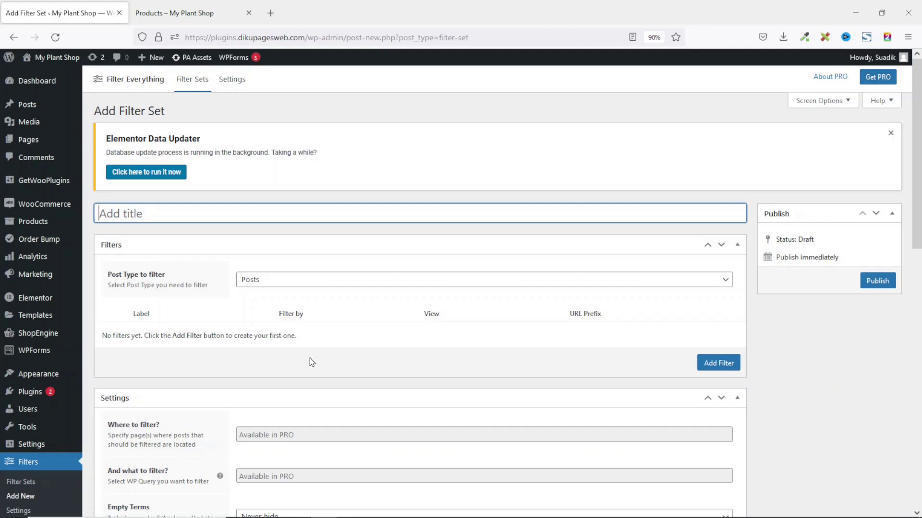
# Step: Title the new filter set 'Filter' and bring up the post type choices
pyautogui.write('Filter')
pyautogui.click(269, 283)
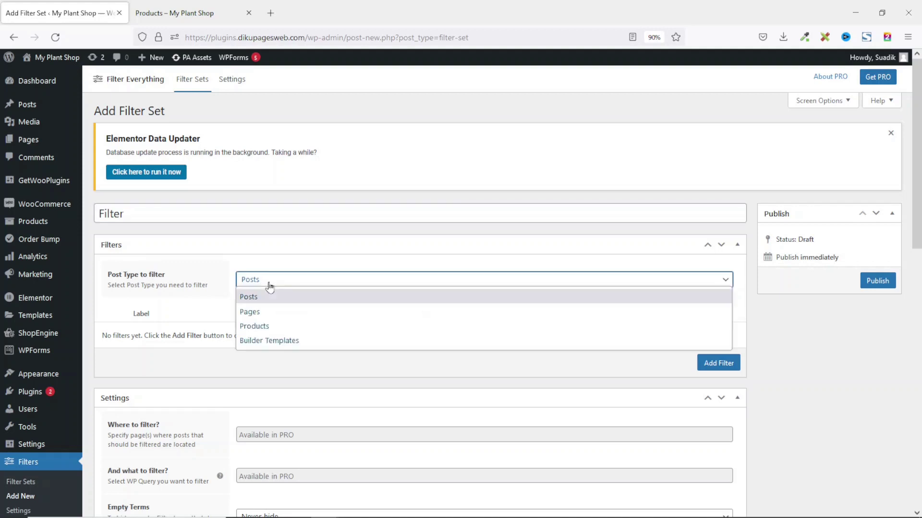
# Step: Target Products and add a Product Categories filter labelled 'Categories'
pyautogui.click(263, 327)
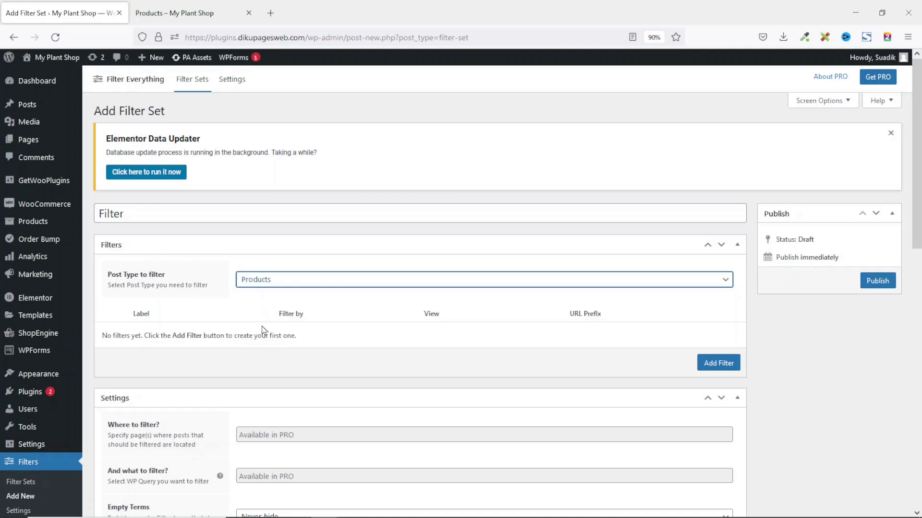
pyautogui.click(718, 363)
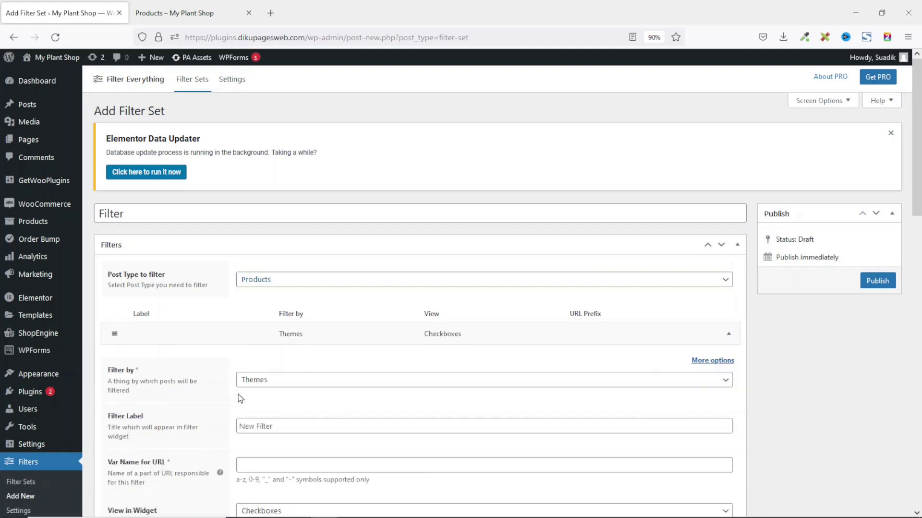
pyautogui.click(280, 387)
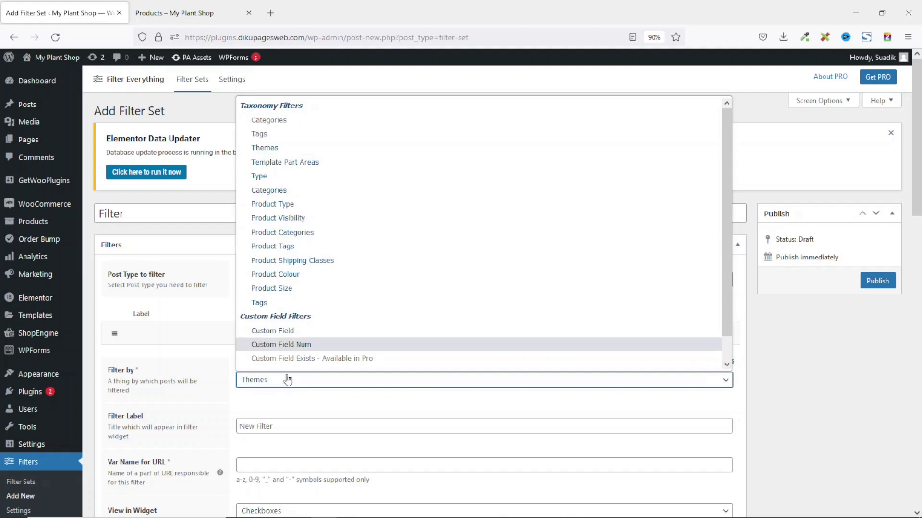
pyautogui.click(284, 233)
pyautogui.click(294, 427)
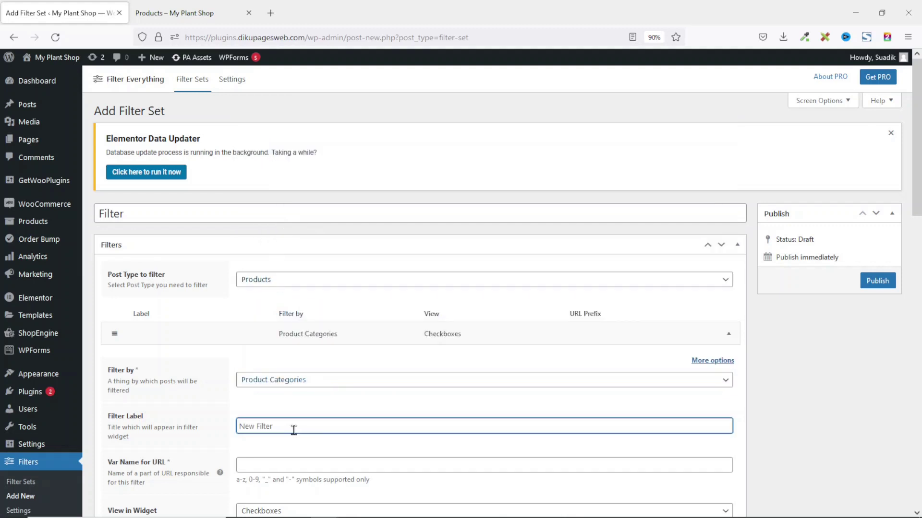
pyautogui.write('Categories')
pyautogui.scroll(-1, 309, 459)
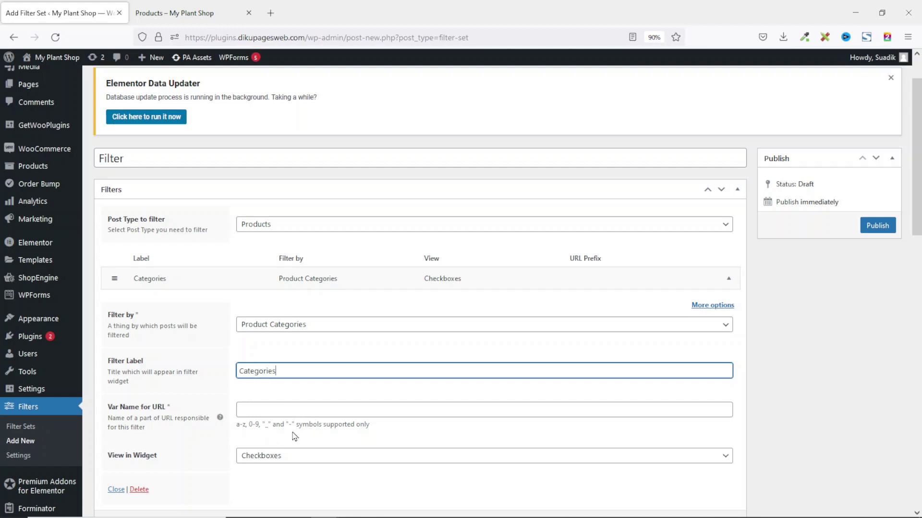
pyautogui.click(257, 410)
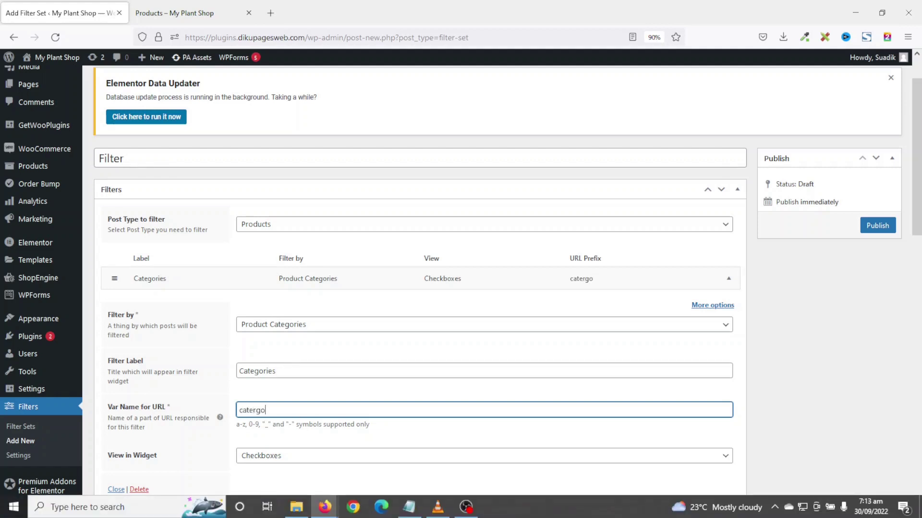
# Step: Set the Categories filter's URL name to 'c', keep Checkboxes view, and collapse it
pyautogui.write('ory')
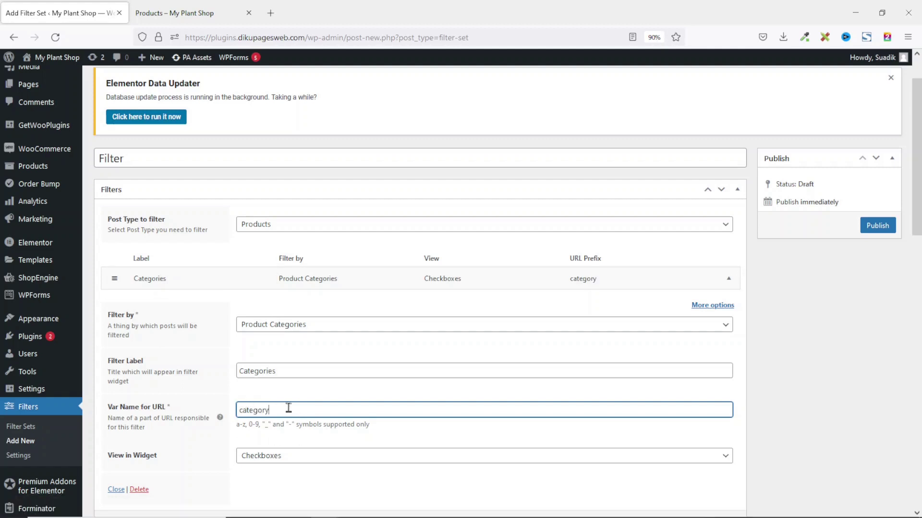
pyautogui.moveTo(288, 408); pyautogui.dragTo(227, 410)
pyautogui.write('c')
pyautogui.click(303, 457)
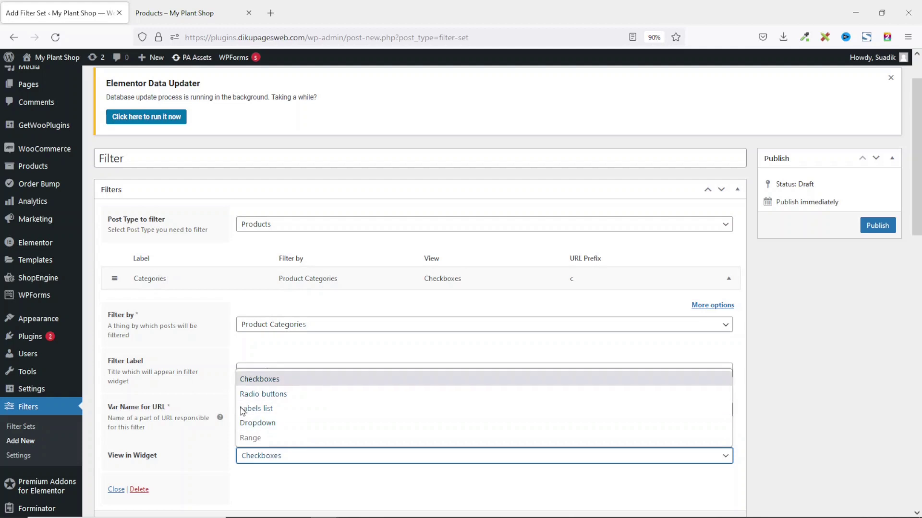
pyautogui.click(282, 382)
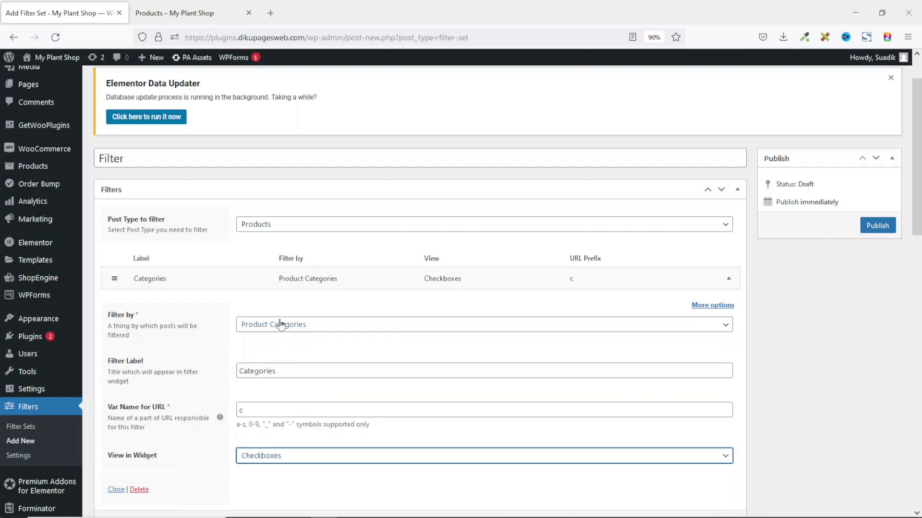
pyautogui.click(116, 489)
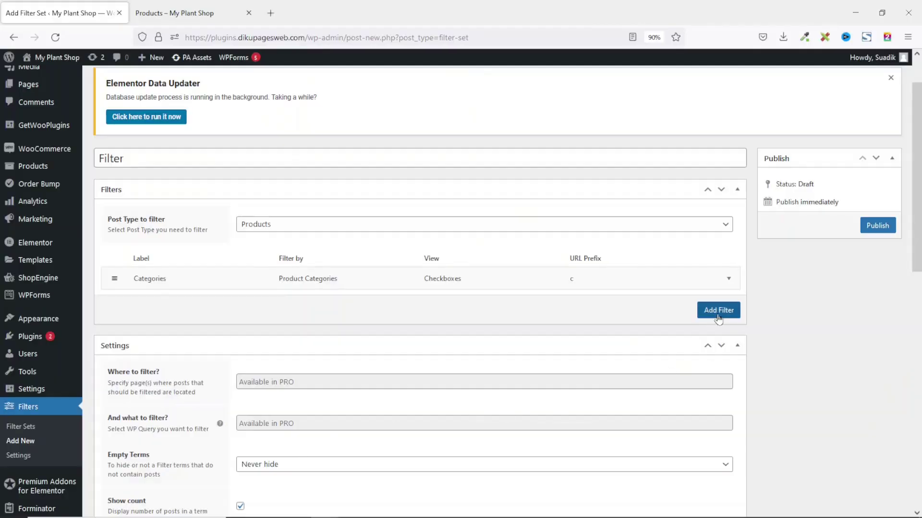
# Step: Add a second filter by numeric custom field using the _price meta key
pyautogui.click(714, 312)
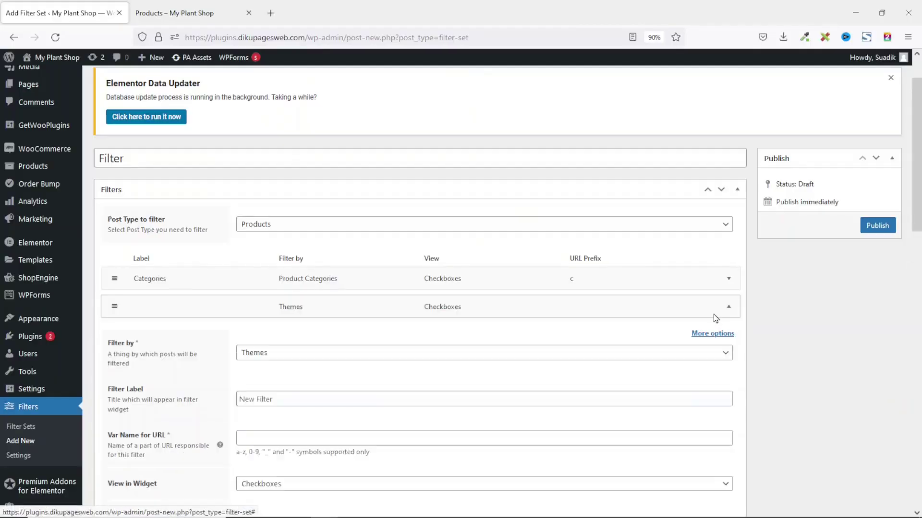
pyautogui.click(295, 355)
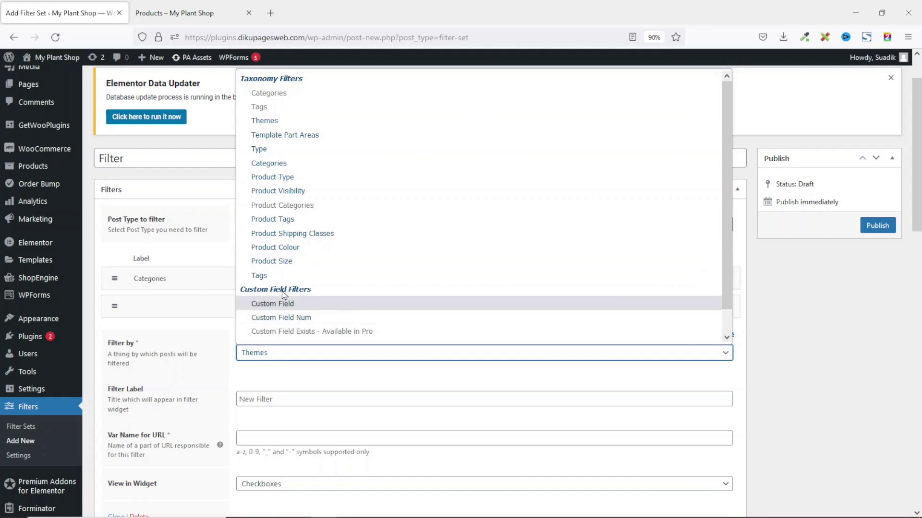
pyautogui.click(299, 318)
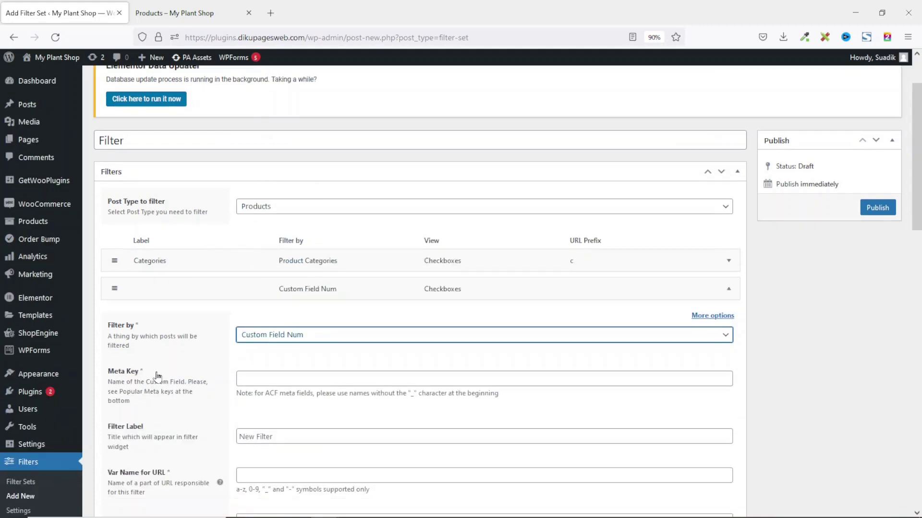
pyautogui.click(287, 381)
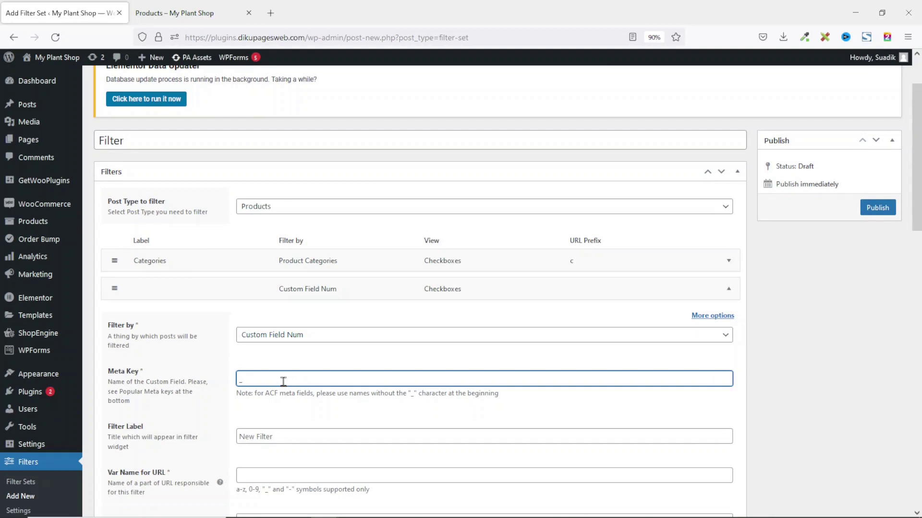
pyautogui.scroll(2, 282, 413)
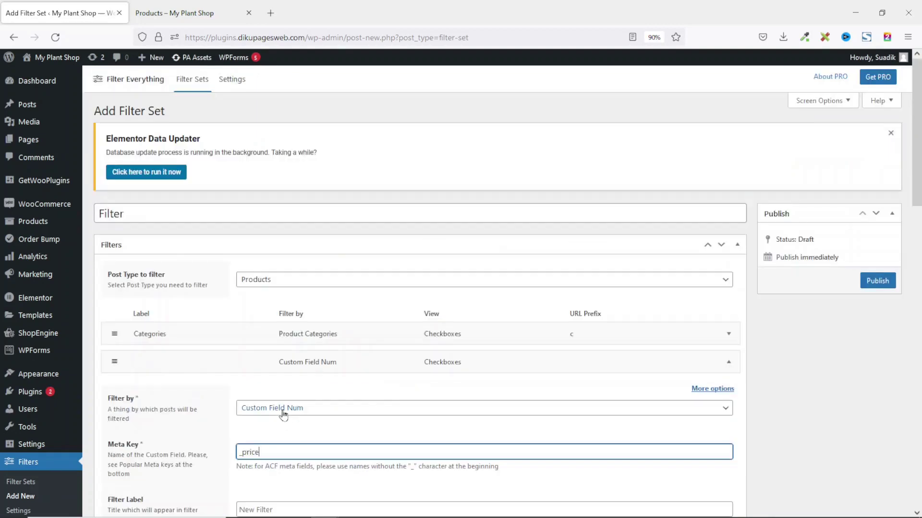
pyautogui.scroll(-15, 282, 417)
pyautogui.scroll(-2, 279, 416)
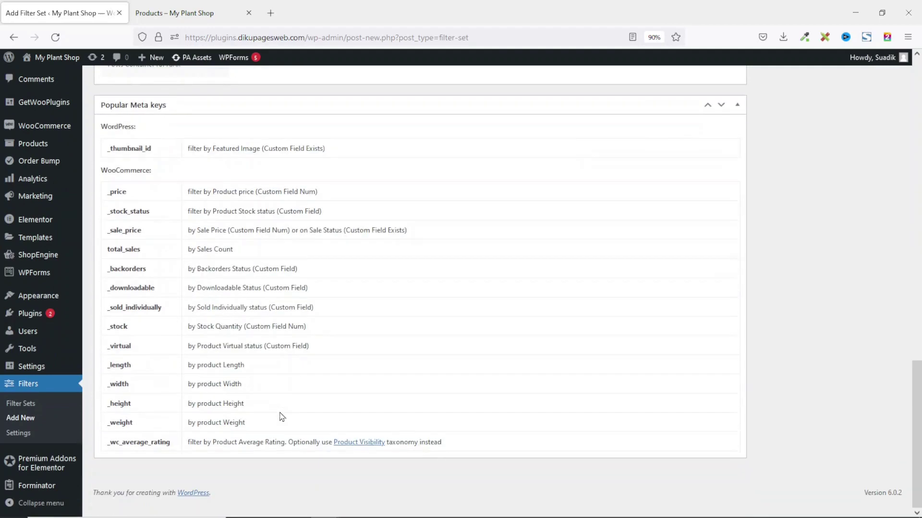
pyautogui.scroll(2, 280, 415)
pyautogui.scroll(-1, 216, 404)
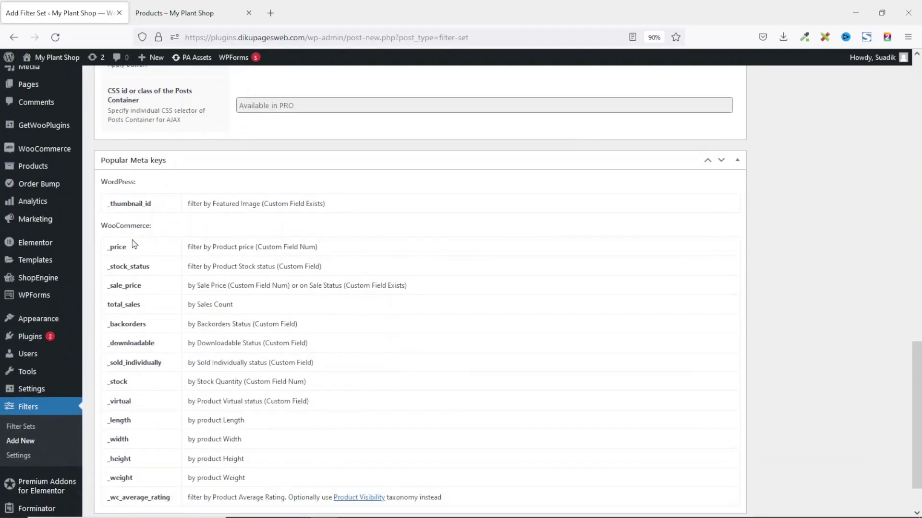
pyautogui.moveTo(147, 250); pyautogui.dragTo(97, 254)
pyautogui.scroll(20, 142, 257)
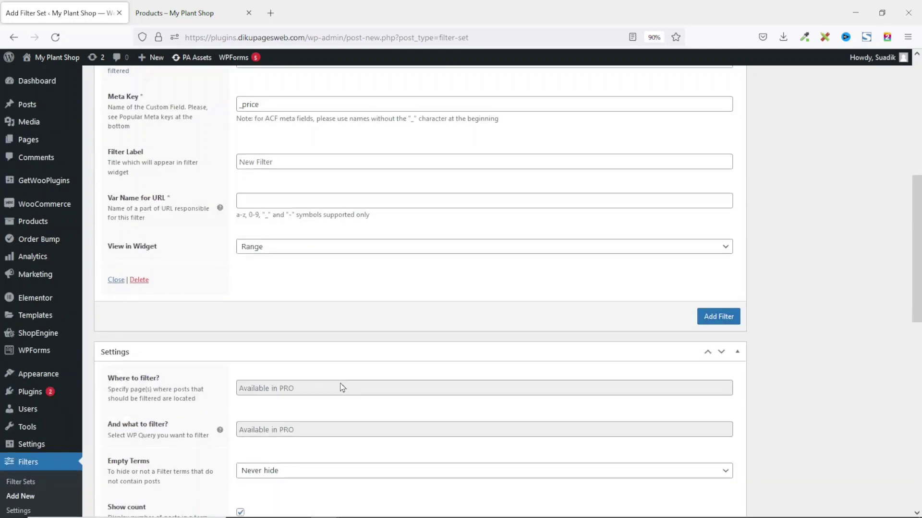
pyautogui.scroll(-3, 118, 345)
# Step: Label it 'Price' with URL name 'p' and Range display, then collapse it
pyautogui.click(278, 341)
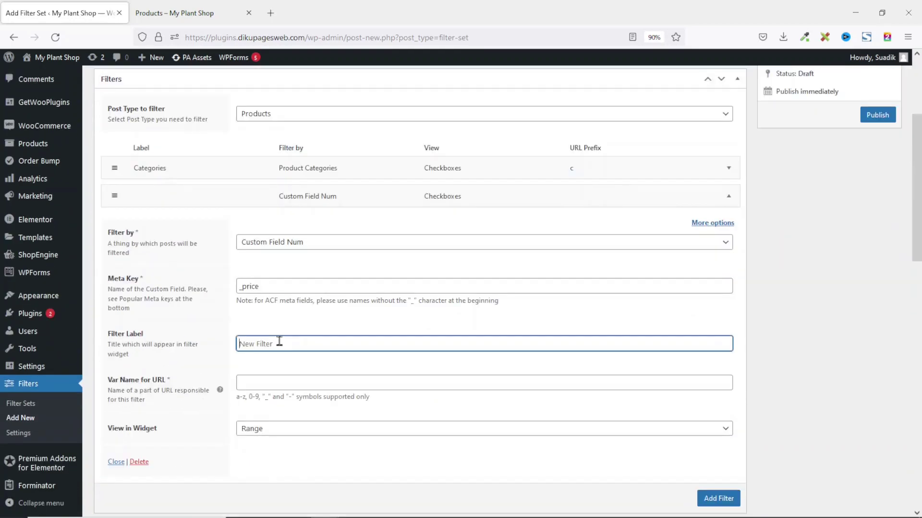
pyautogui.write('Price')
pyautogui.click(241, 344)
pyautogui.click(260, 384)
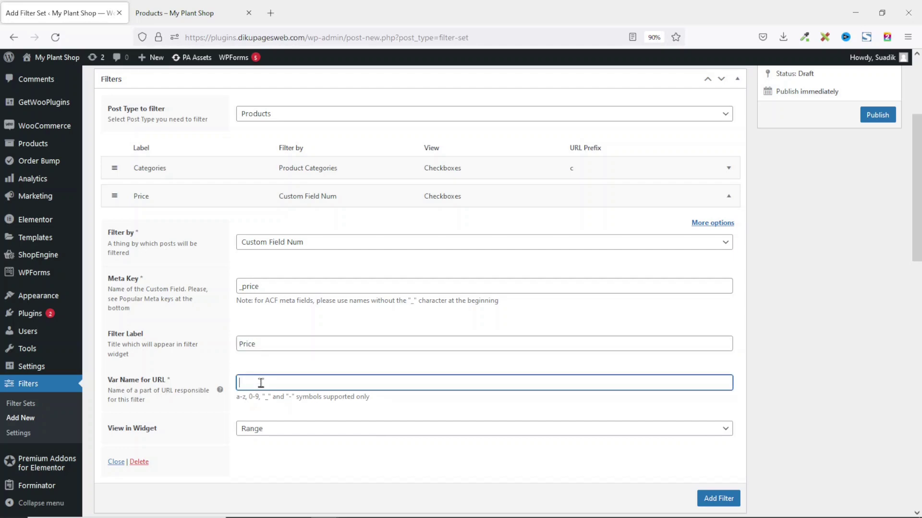
pyautogui.write('p')
pyautogui.click(320, 433)
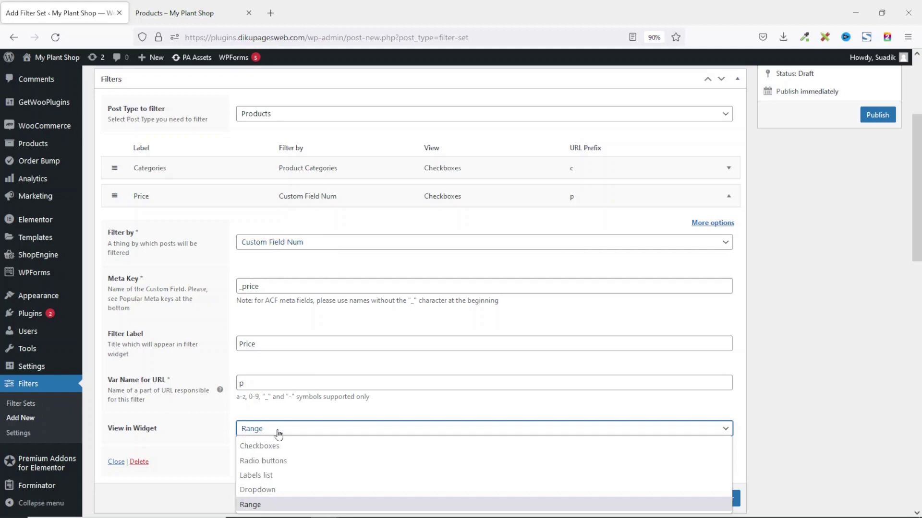
pyautogui.click(279, 433)
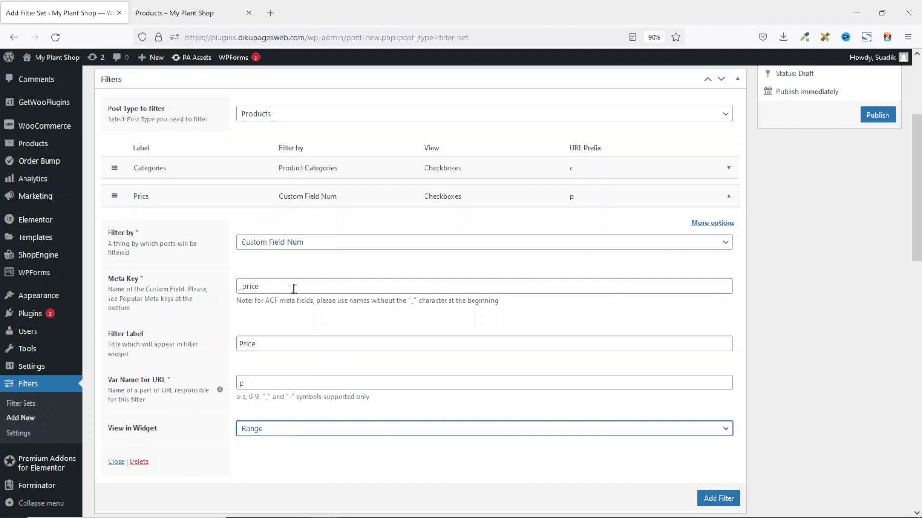
pyautogui.click(117, 462)
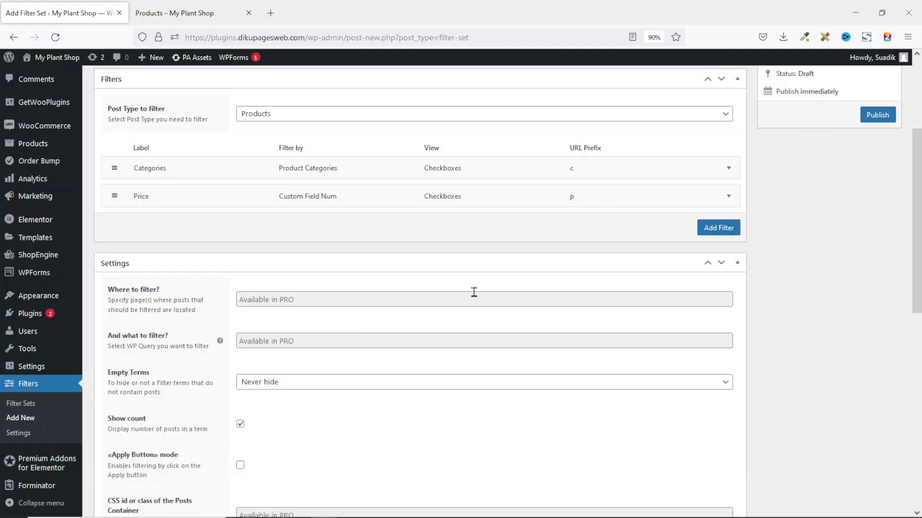
# Step: Add a Product Colour filter labelled 'Colour' with URL name colour, shown as checkboxes, and publish the set
pyautogui.click(709, 233)
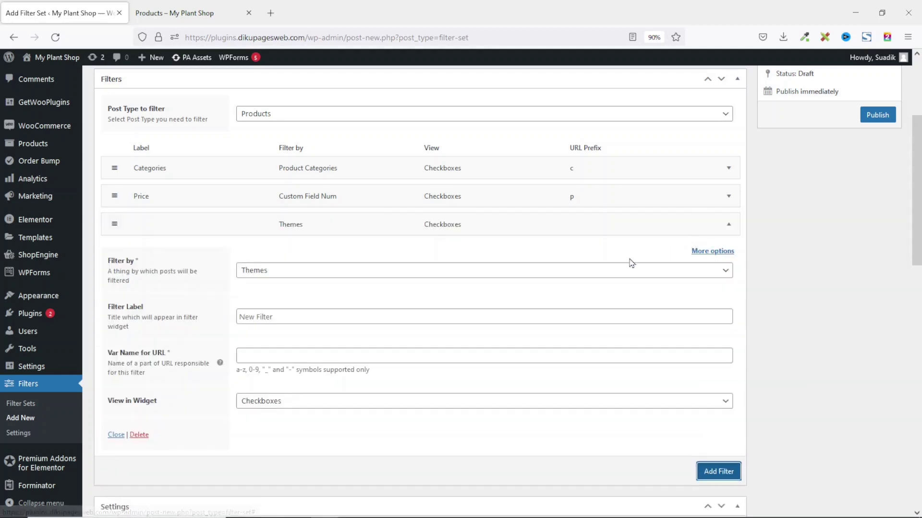
pyautogui.click(323, 270)
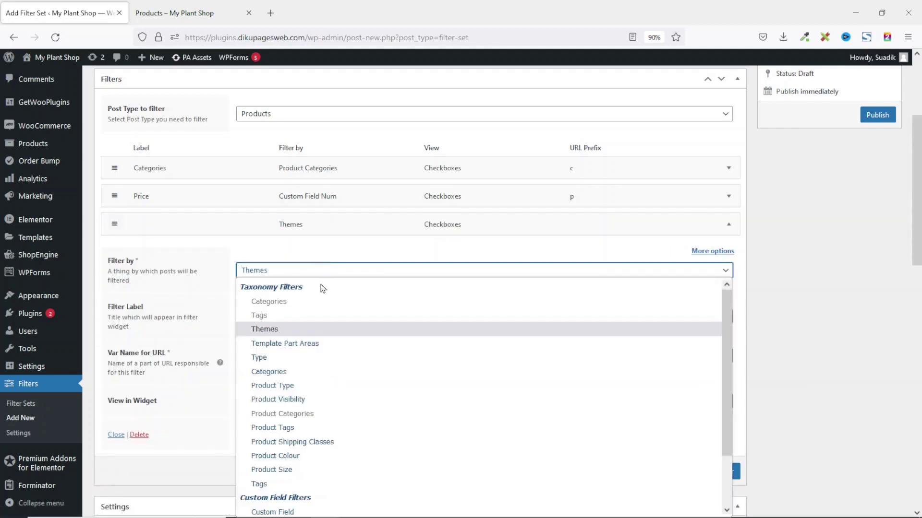
pyautogui.click(305, 458)
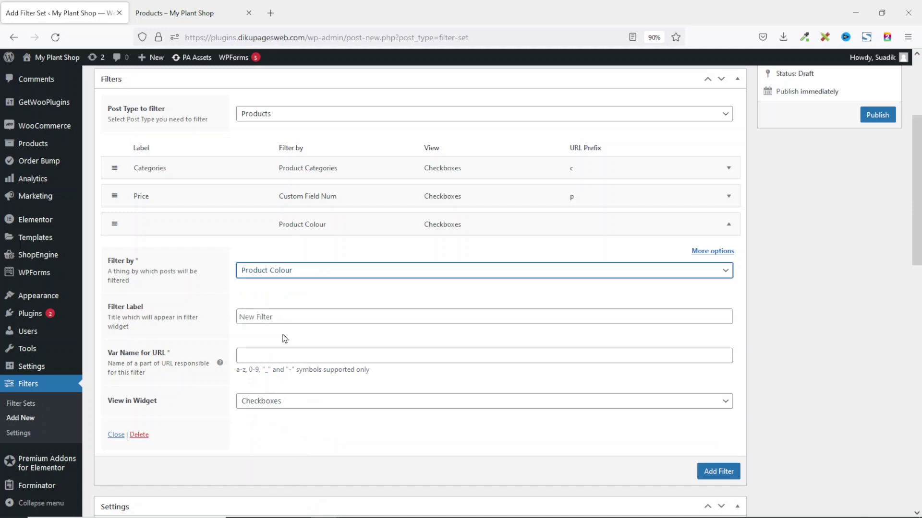
pyautogui.click(292, 313)
pyautogui.write('C')
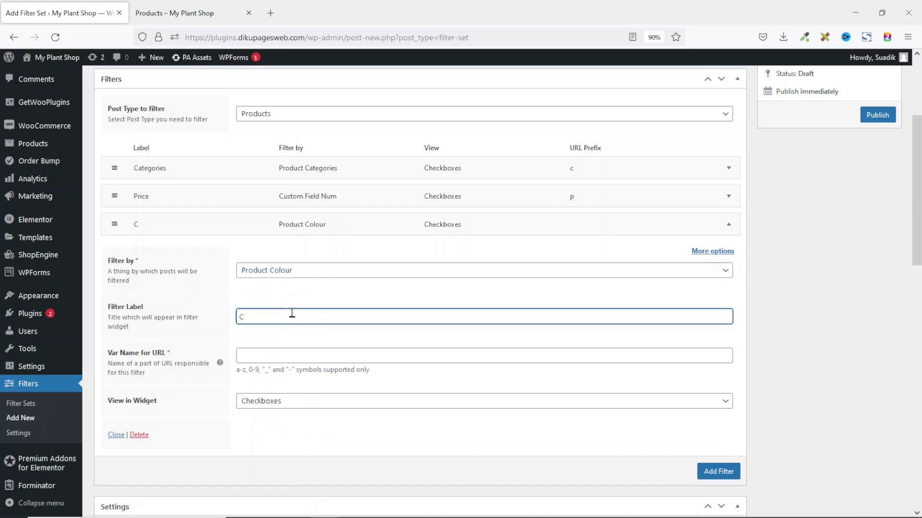
pyautogui.write('olour')
pyautogui.click(288, 360)
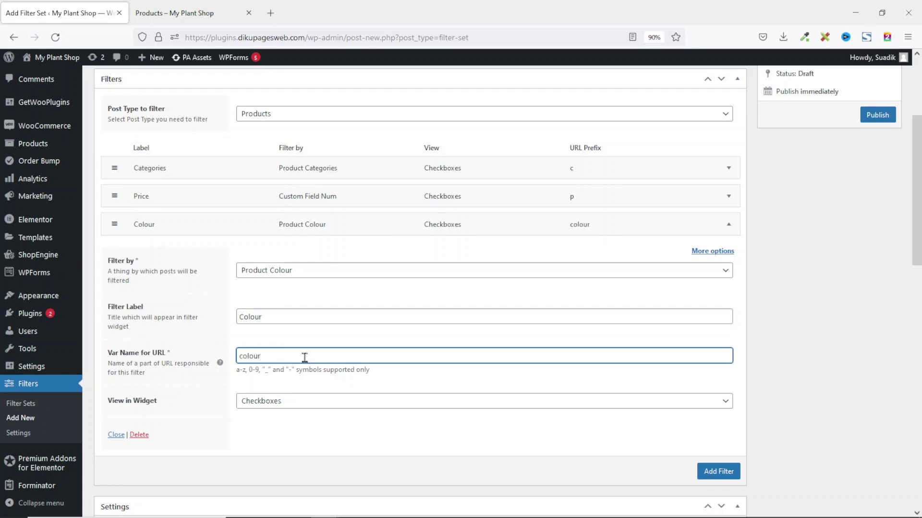
pyautogui.moveTo(304, 357); pyautogui.dragTo(229, 362)
pyautogui.click(298, 402)
pyautogui.click(299, 403)
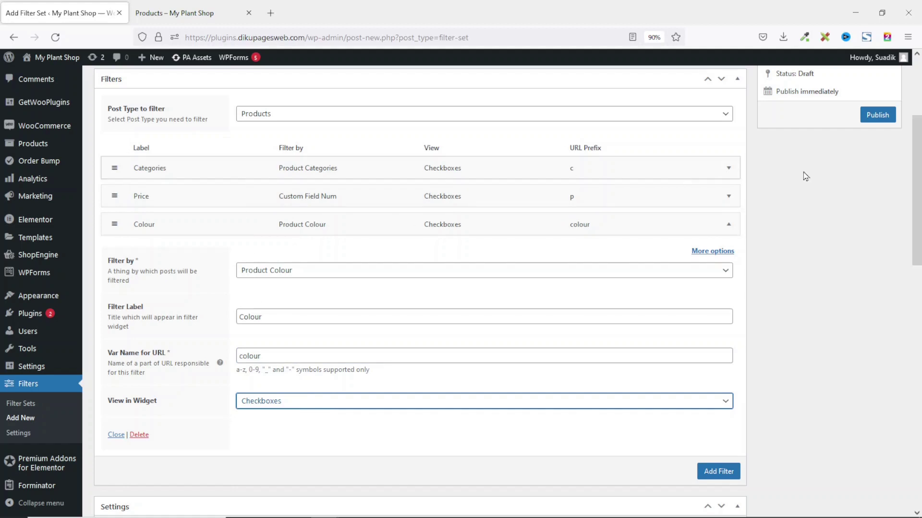
pyautogui.click(885, 117)
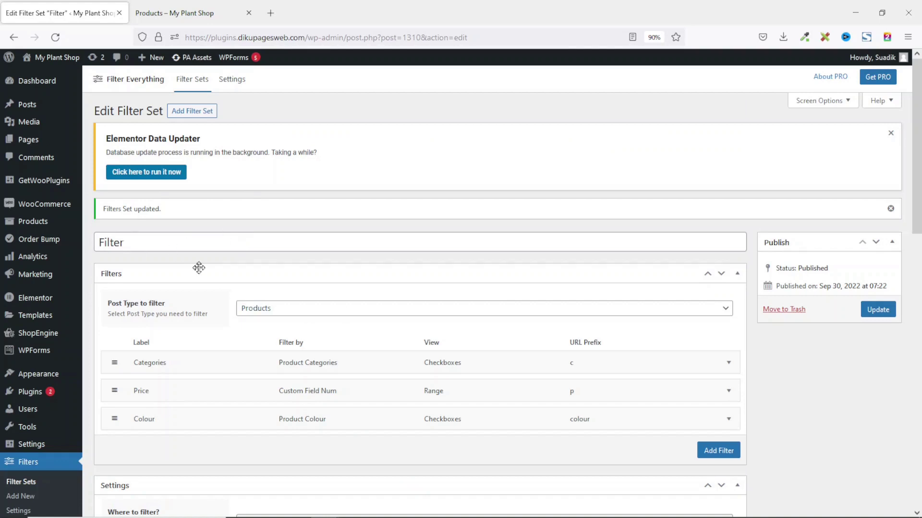
# Step: Reload the Products – My Plant Shop tab and open the site Customizer
pyautogui.click(185, 7)
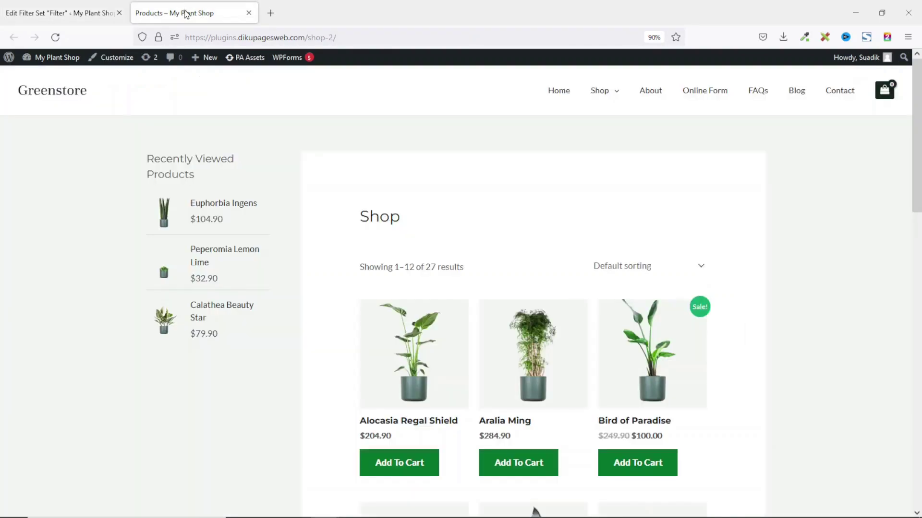
pyautogui.click(56, 37)
pyautogui.click(116, 58)
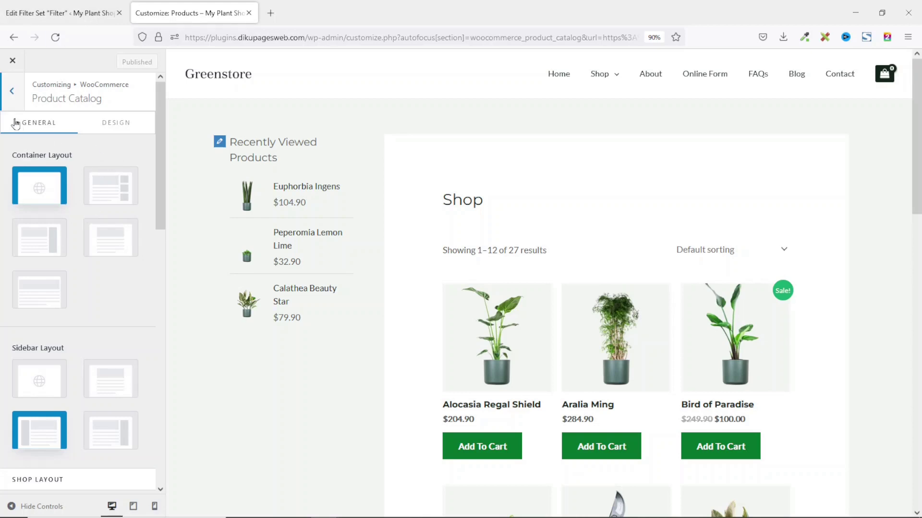
# Step: Return to the main Customizer menu and open Widgets > WooCommerce Sidebar
pyautogui.click(9, 94)
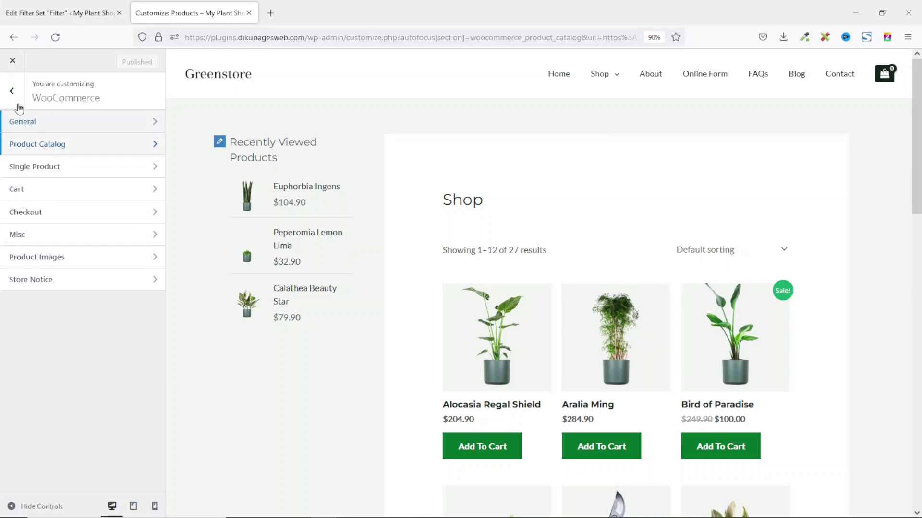
pyautogui.click(10, 93)
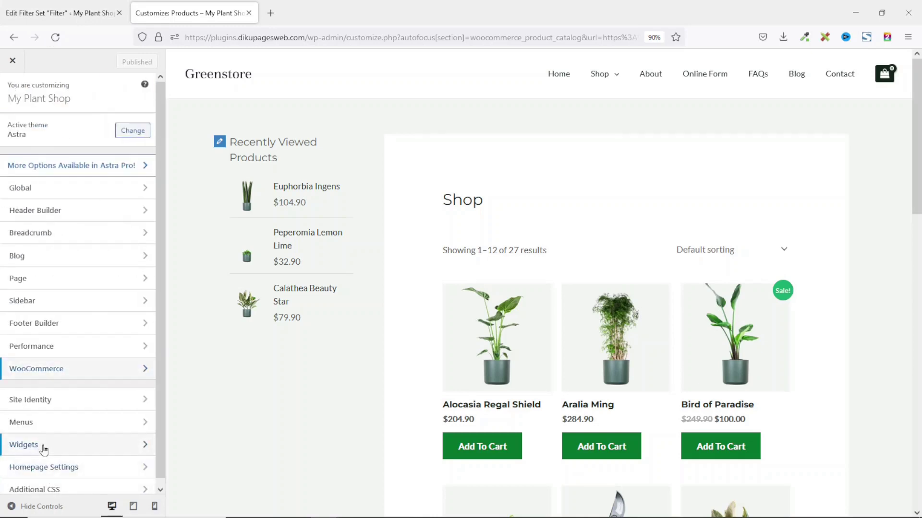
pyautogui.click(42, 446)
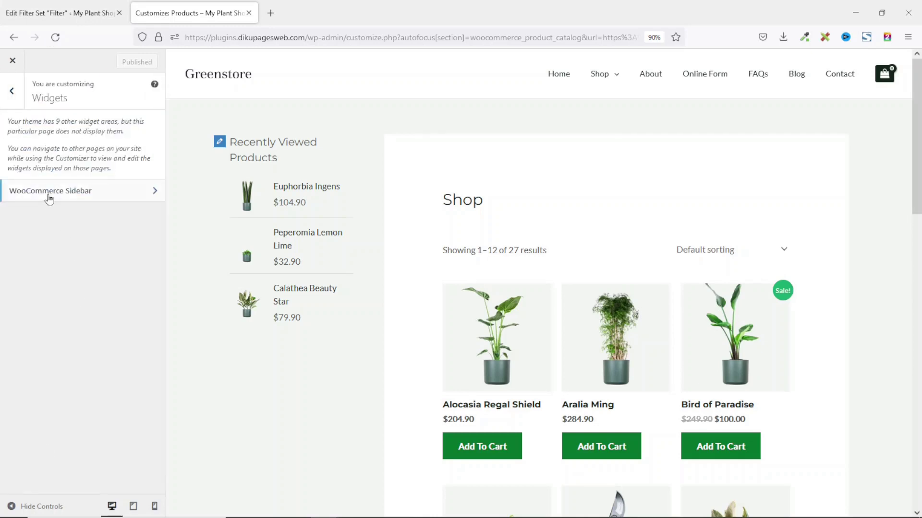
pyautogui.click(87, 201)
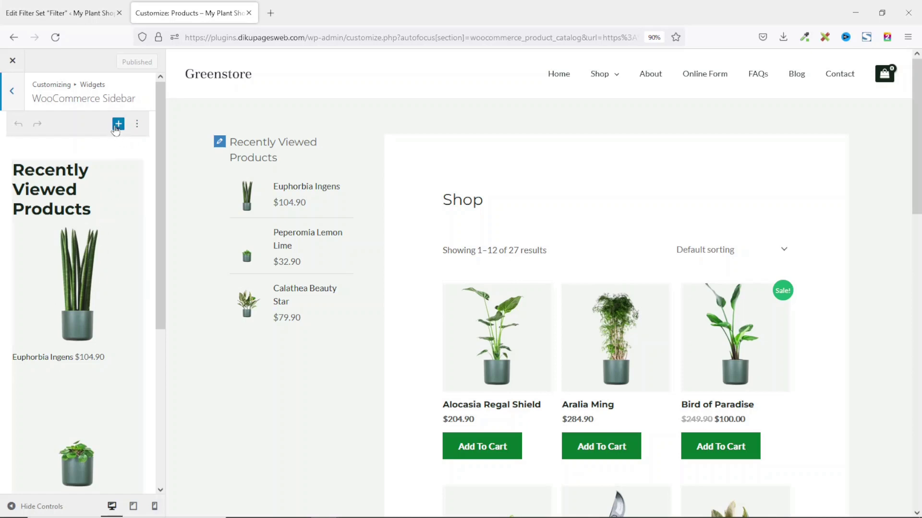
pyautogui.scroll(-5, 76, 336)
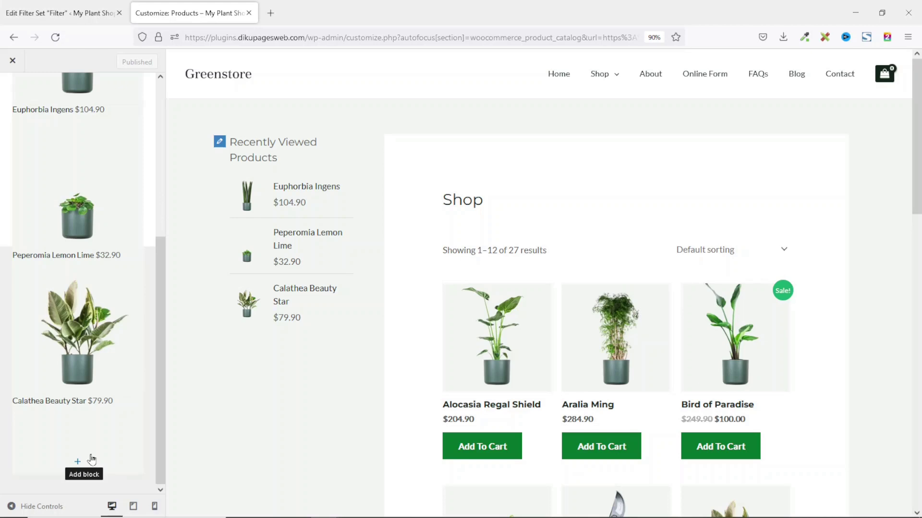
pyautogui.scroll(5, 91, 432)
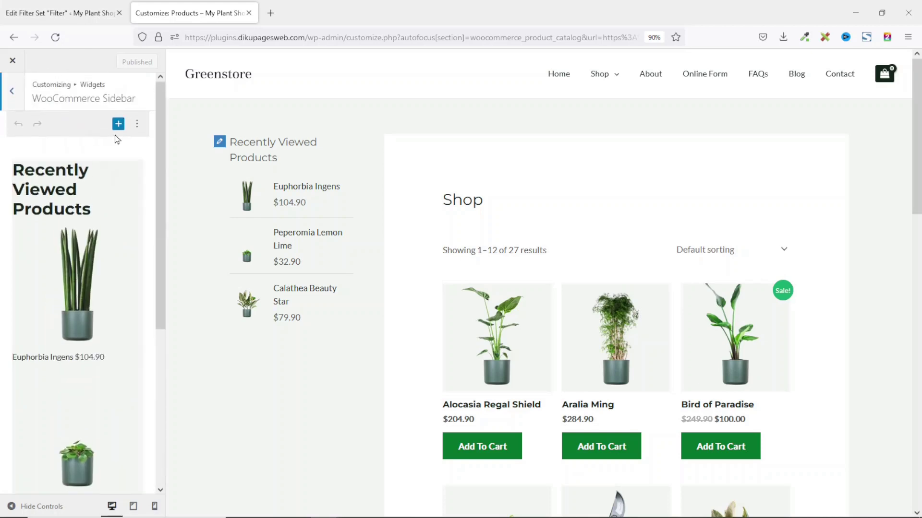
# Step: Search blocks for 'filte' and insert the Filter Everything — Filters block into the sidebar
pyautogui.click(117, 125)
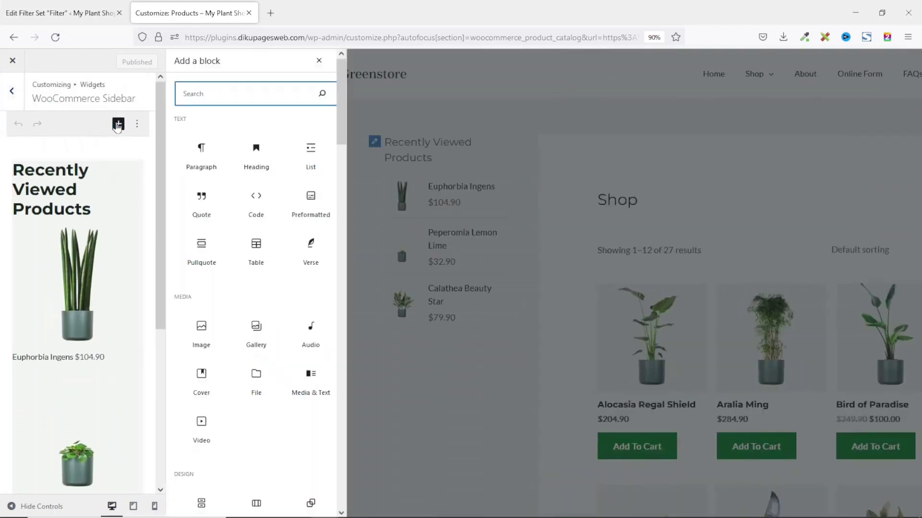
pyautogui.write('filter')
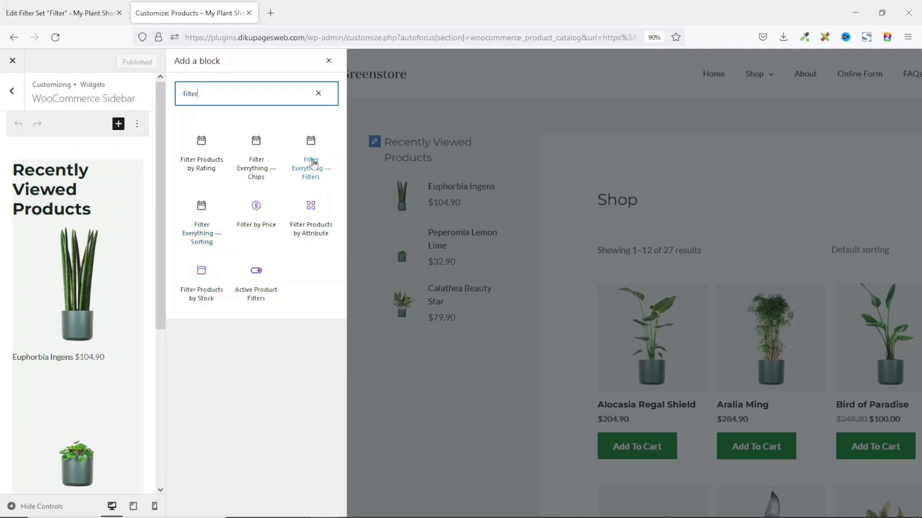
pyautogui.click(310, 162)
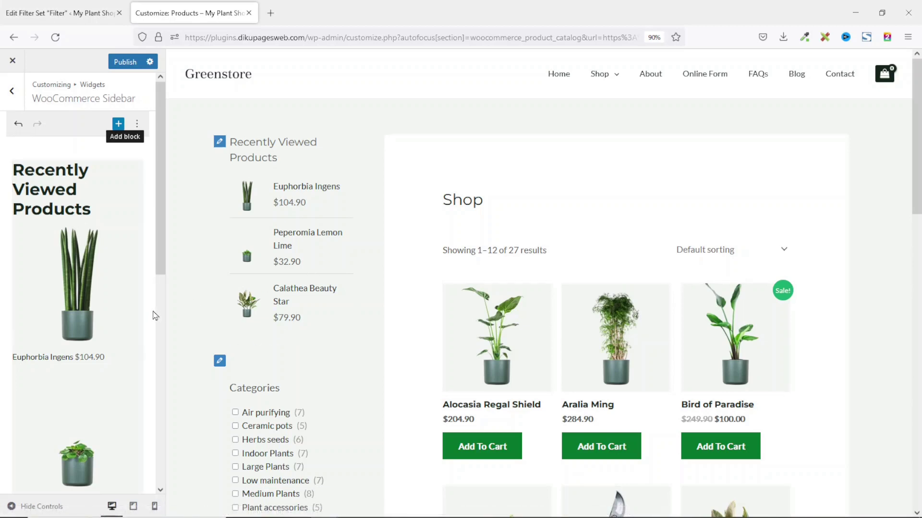
# Step: Move the filters block above Recently Viewed Products, title it 'Filter', hide posts-found count, and publish
pyautogui.scroll(-10, 84, 297)
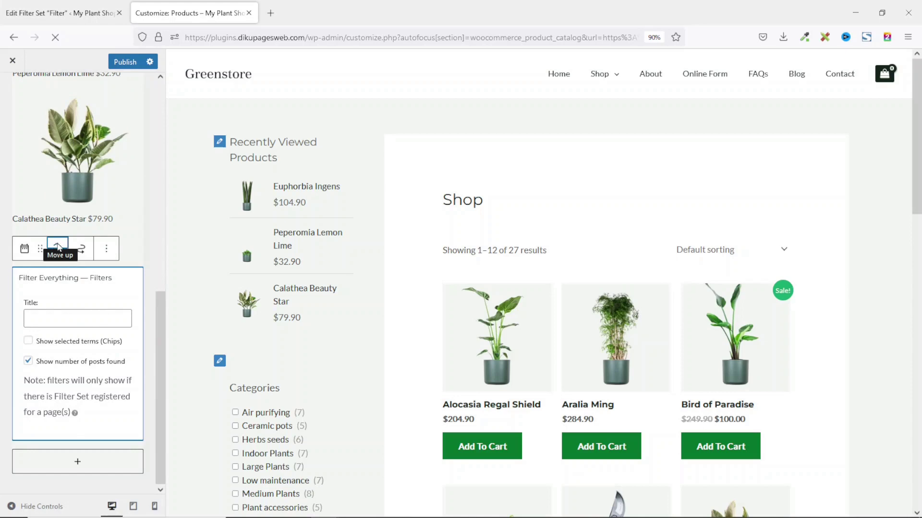
pyautogui.click(58, 244)
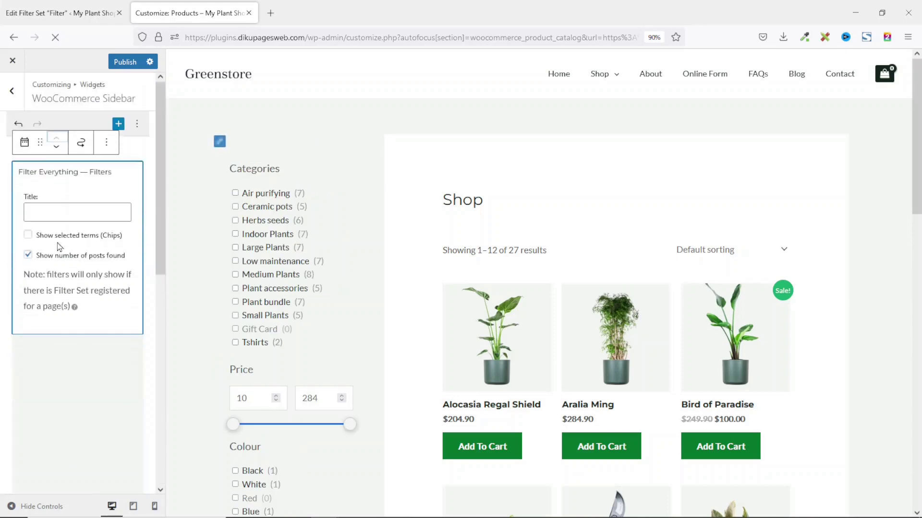
pyautogui.click(64, 207)
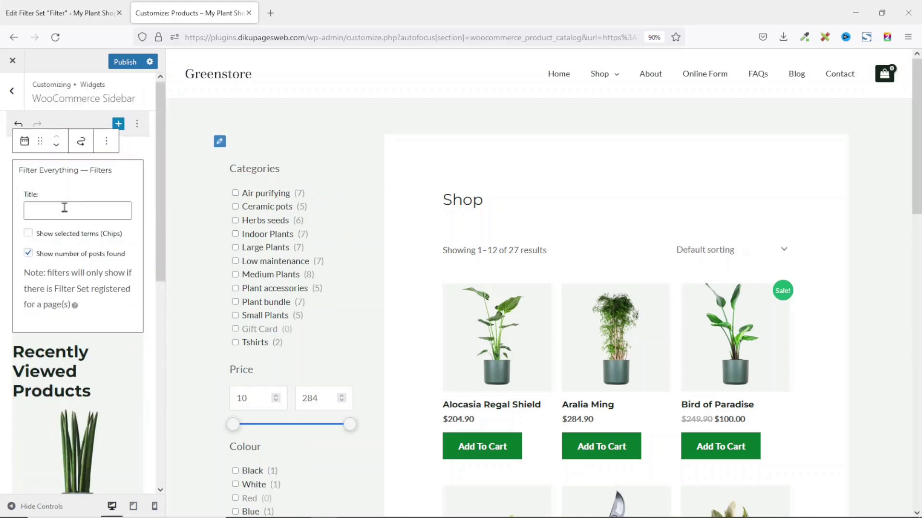
pyautogui.write('Filter')
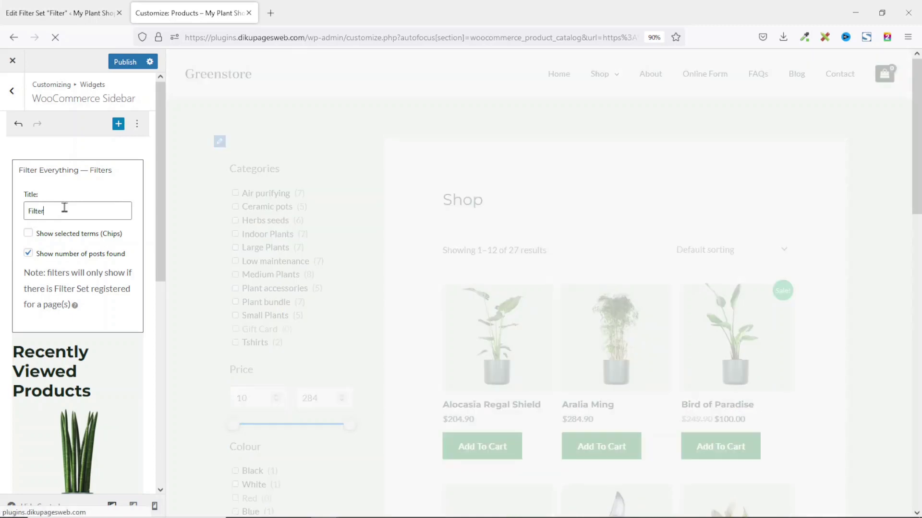
pyautogui.click(28, 254)
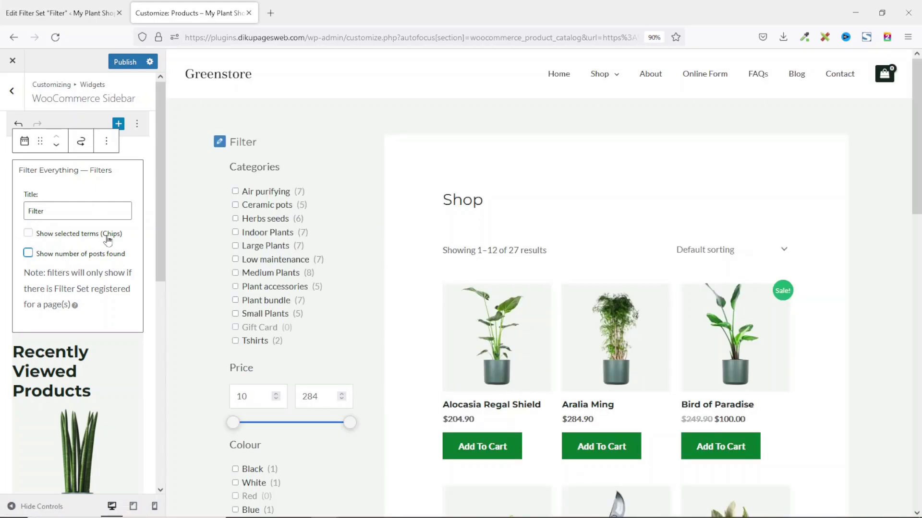
pyautogui.click(118, 66)
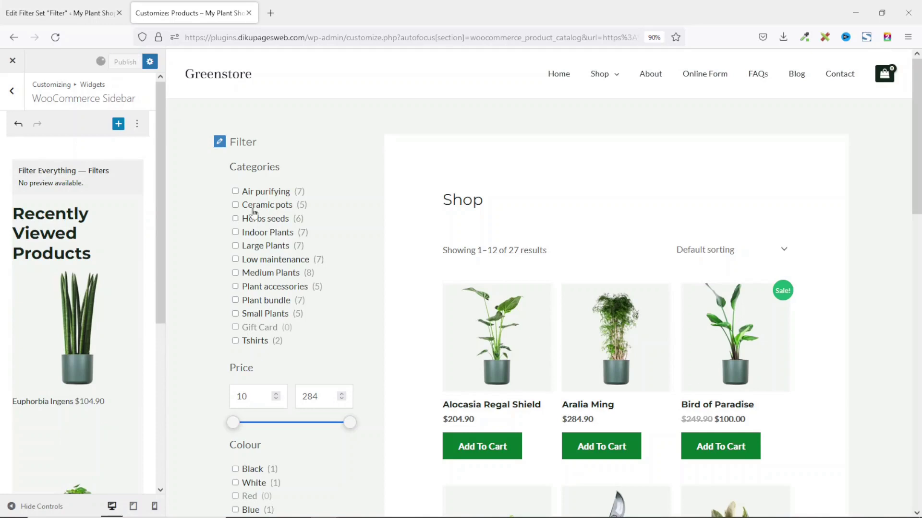
pyautogui.click(22, 69)
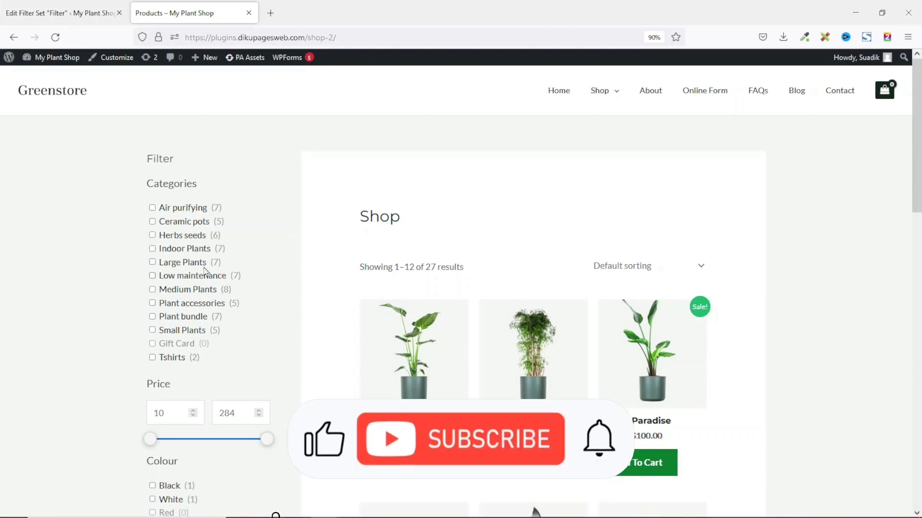
pyautogui.click(176, 223)
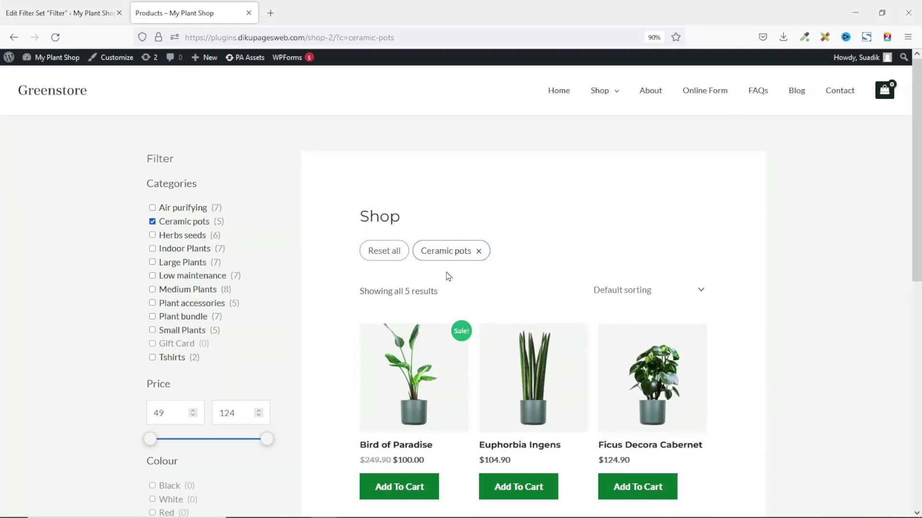
pyautogui.doubleClick(343, 38)
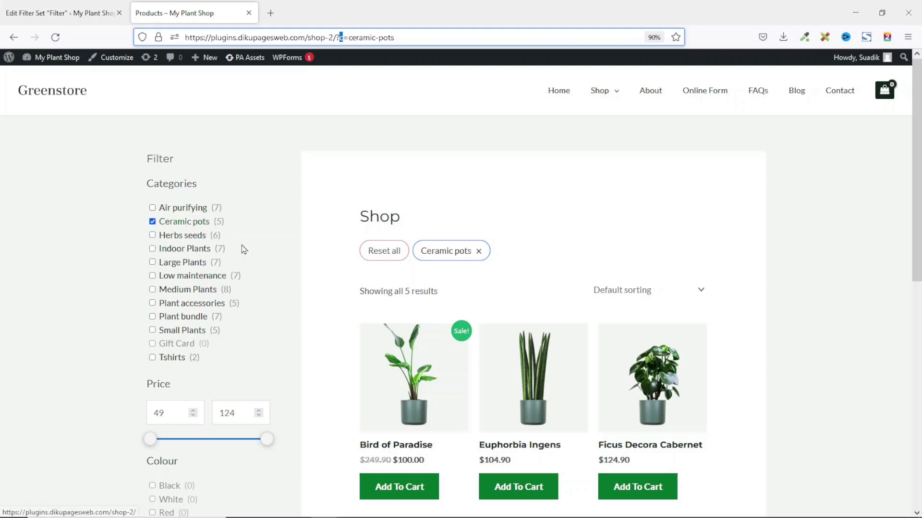
pyautogui.moveTo(363, 292); pyautogui.dragTo(456, 301)
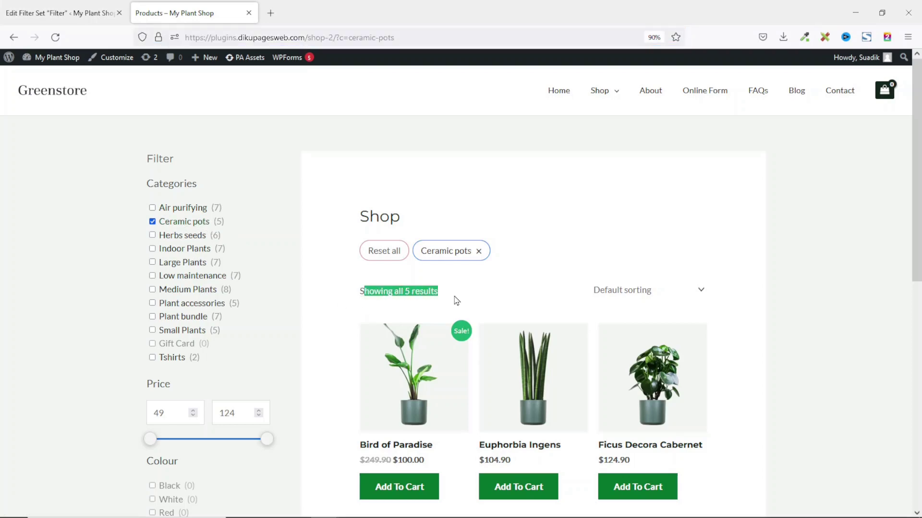
pyautogui.scroll(-5, 468, 305)
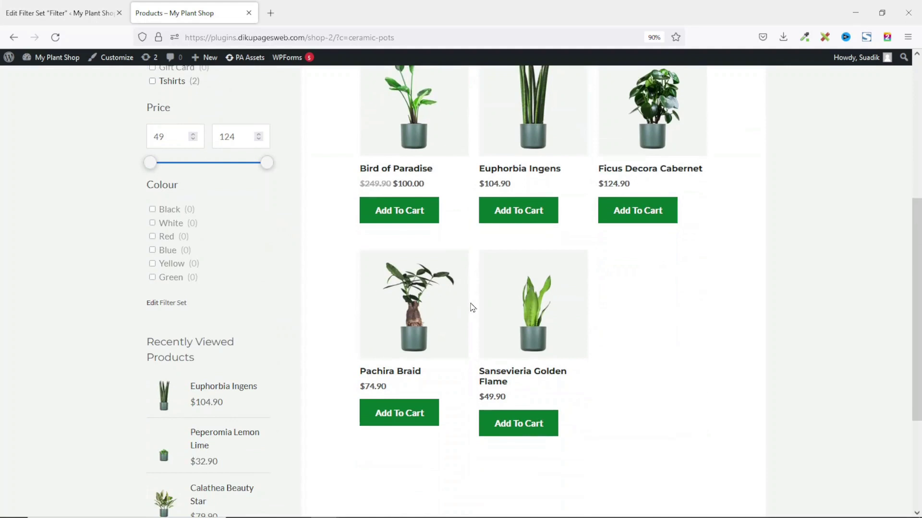
pyautogui.scroll(4, 470, 305)
pyautogui.scroll(1, 475, 305)
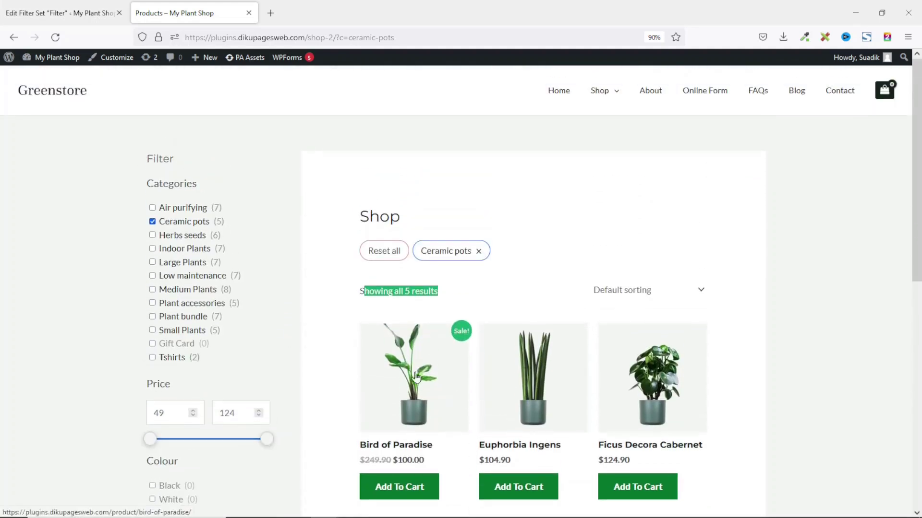
pyautogui.click(168, 307)
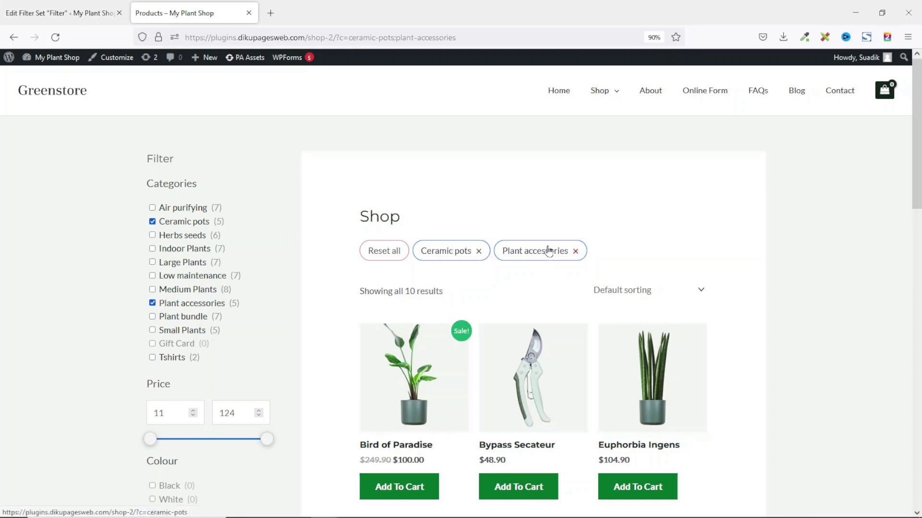
pyautogui.click(186, 303)
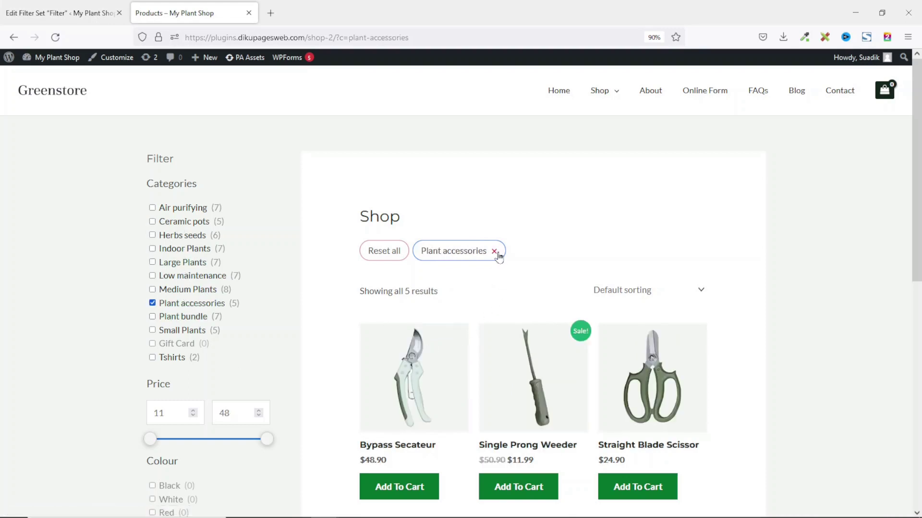
pyautogui.click(497, 255)
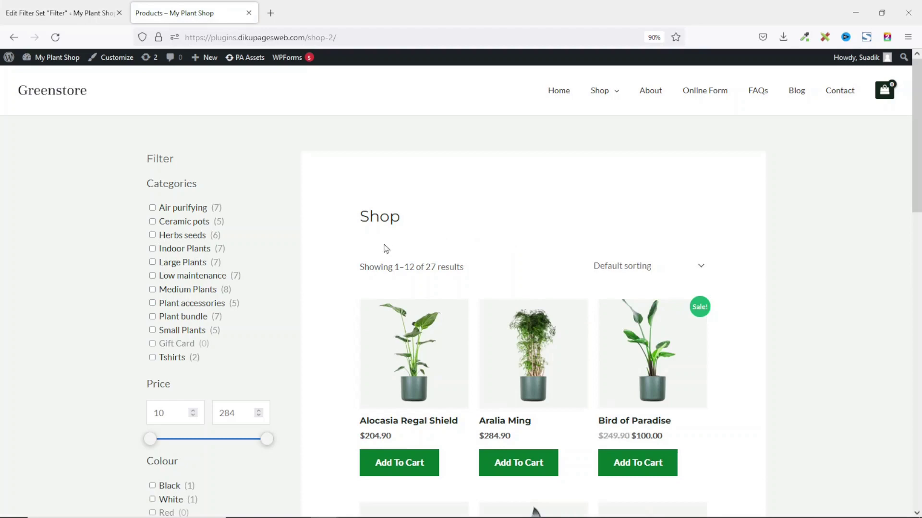
# Step: Lower the maximum price to 146 with the slider and set the minimum price to 100
pyautogui.scroll(-3, 339, 345)
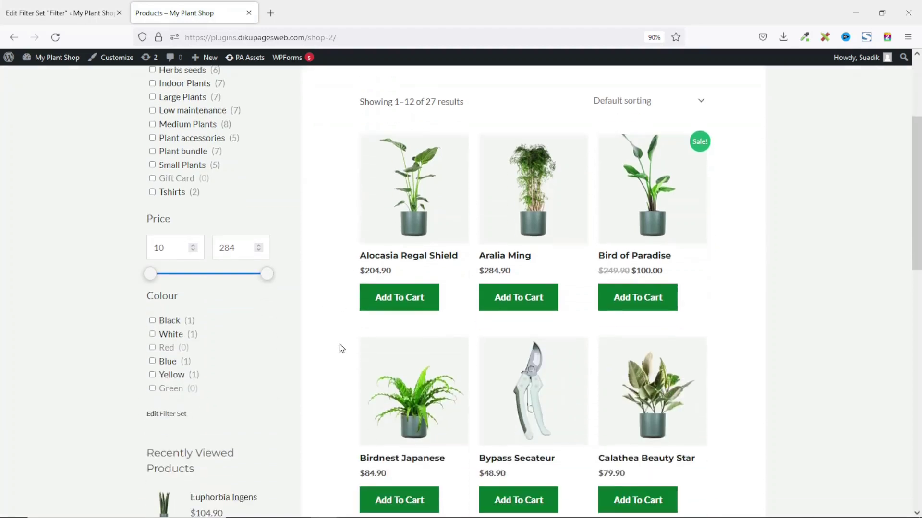
pyautogui.moveTo(265, 276); pyautogui.dragTo(204, 279)
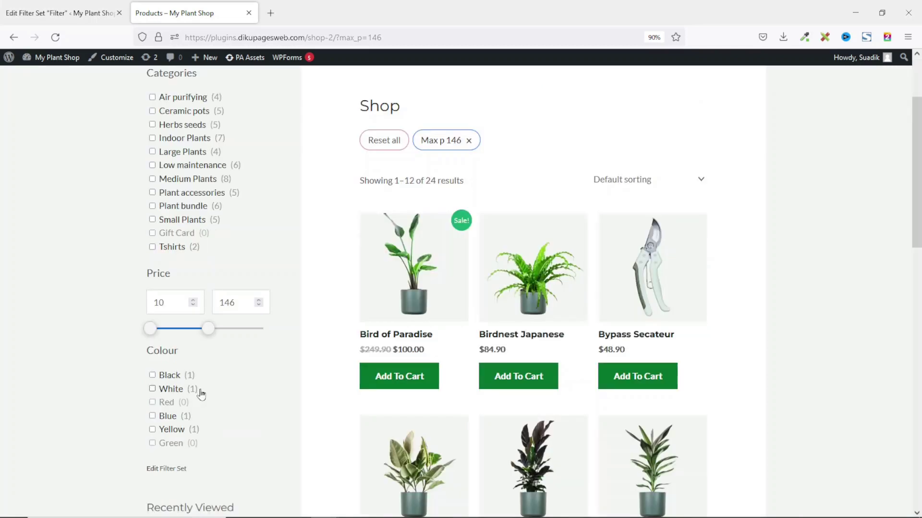
pyautogui.moveTo(169, 302); pyautogui.dragTo(117, 305)
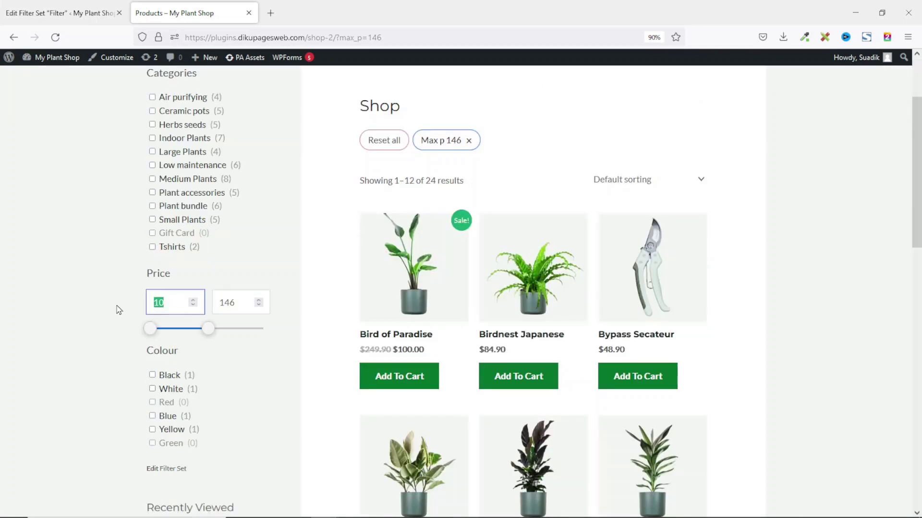
pyautogui.write('100')
pyautogui.press('Return')
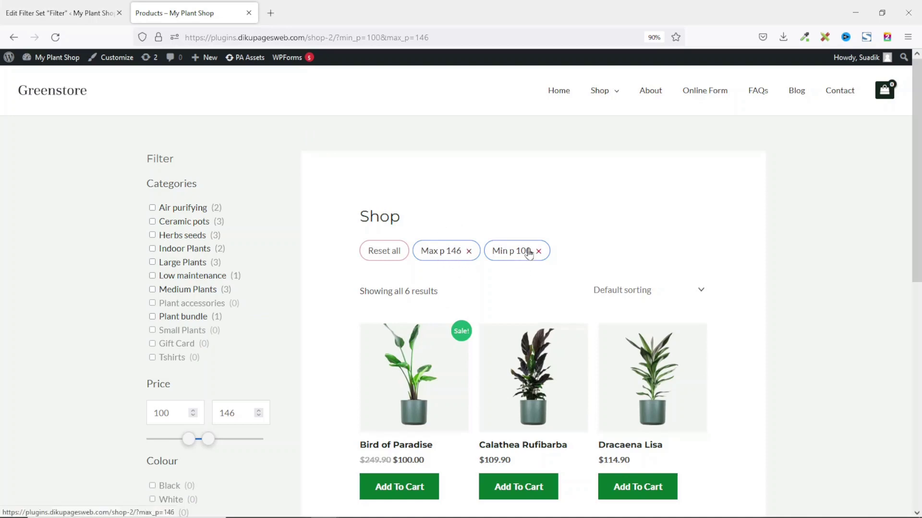
pyautogui.scroll(-2, 310, 357)
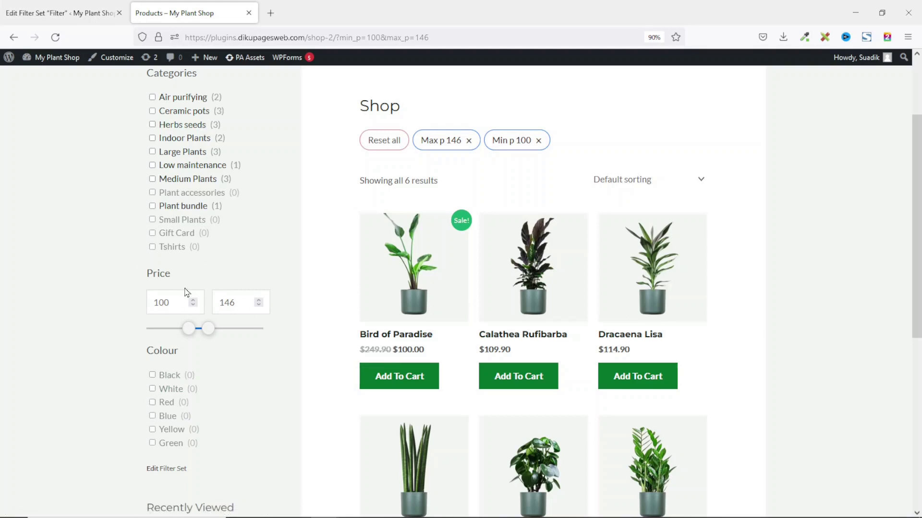
pyautogui.scroll(2, 187, 293)
pyautogui.scroll(-2, 151, 207)
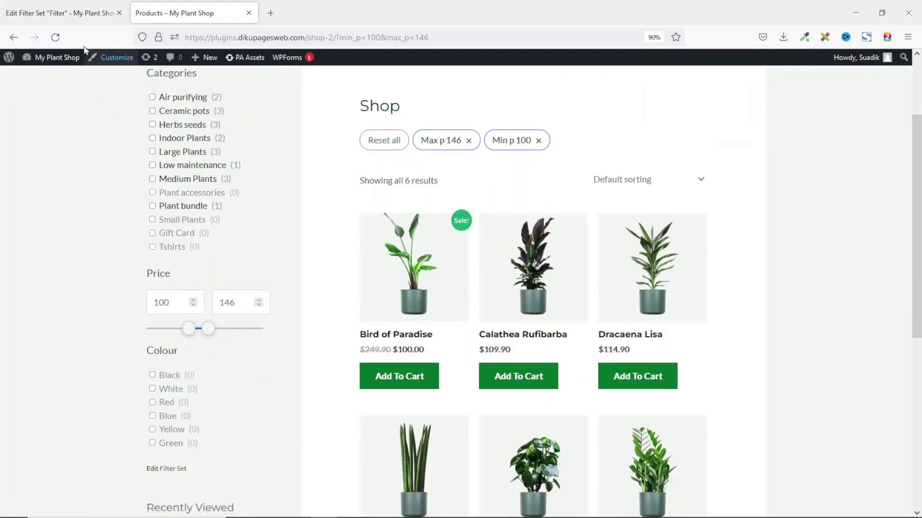
# Step: Drag Price above Categories in the filter set, update it, and go back to the shop tab
pyautogui.click(72, 13)
pyautogui.scroll(-2, 157, 262)
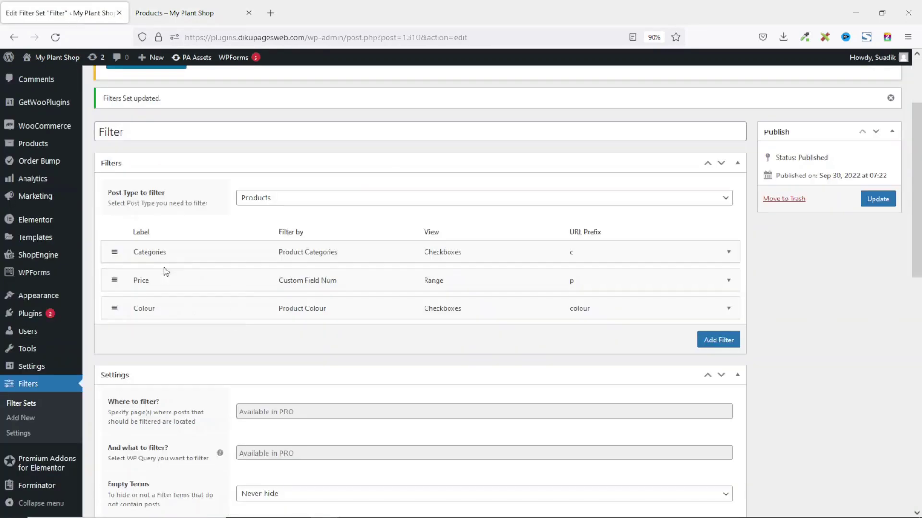
pyautogui.moveTo(113, 282); pyautogui.dragTo(110, 255)
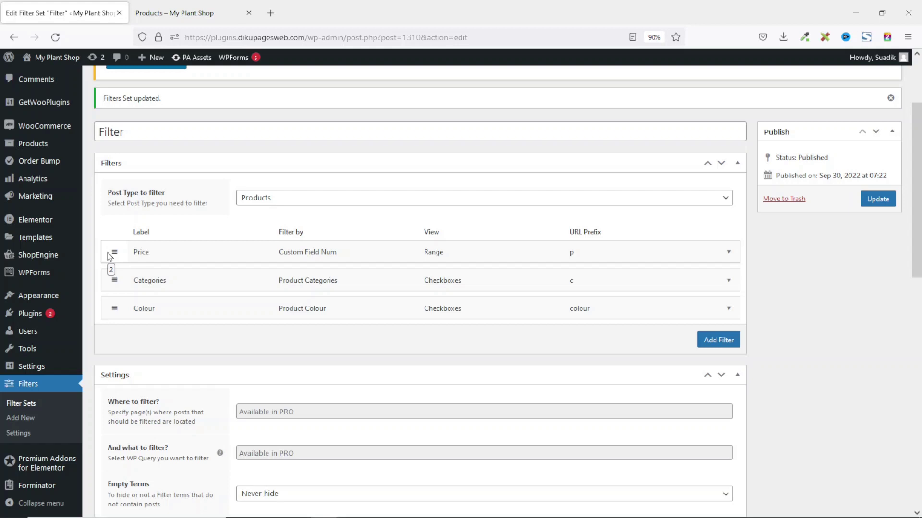
pyautogui.click(875, 203)
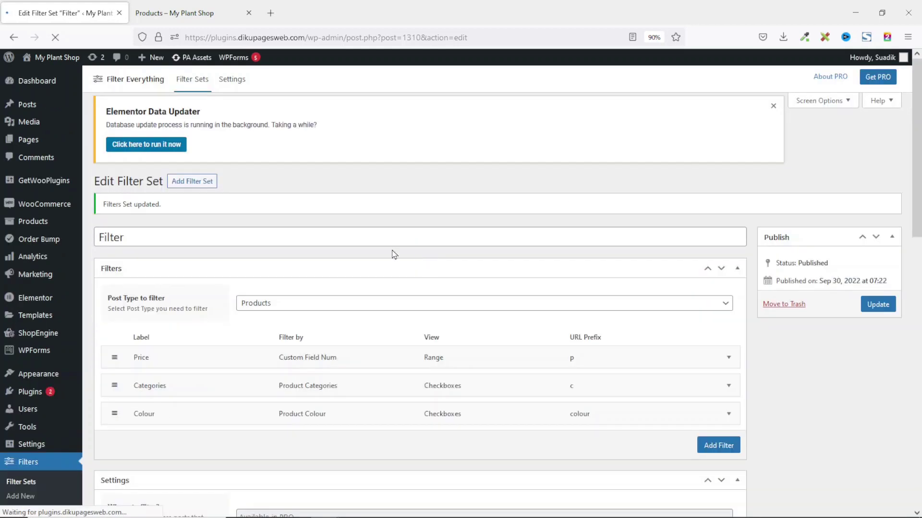
pyautogui.click(179, 13)
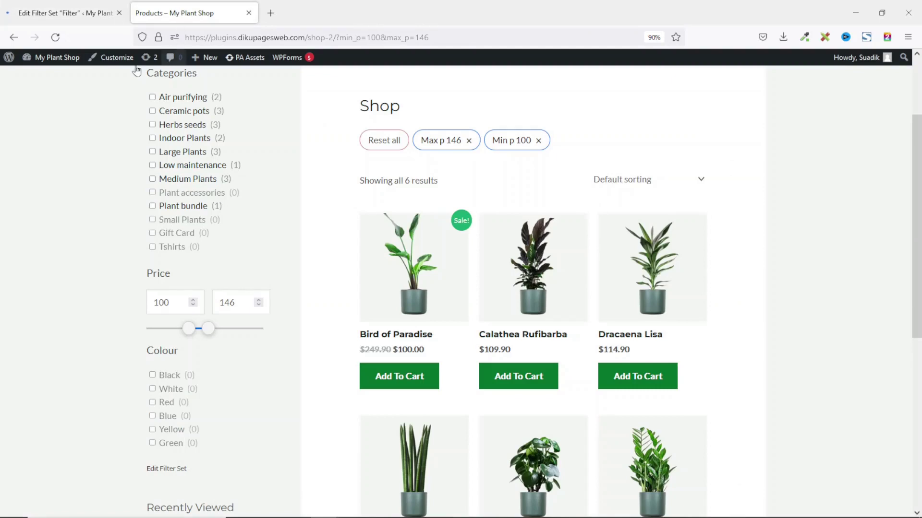
# Step: Reload the shop and remove the Min p 100 and Max p 146 price chips
pyautogui.click(55, 37)
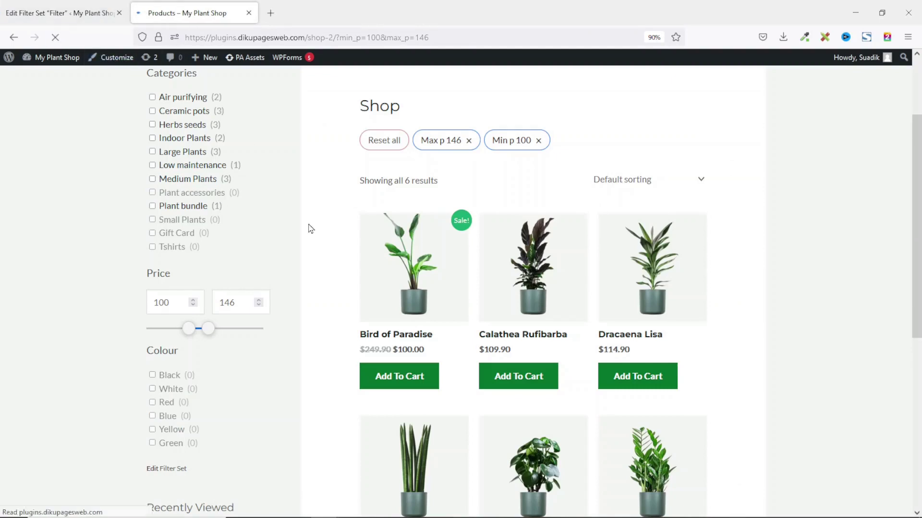
pyautogui.scroll(2, 273, 253)
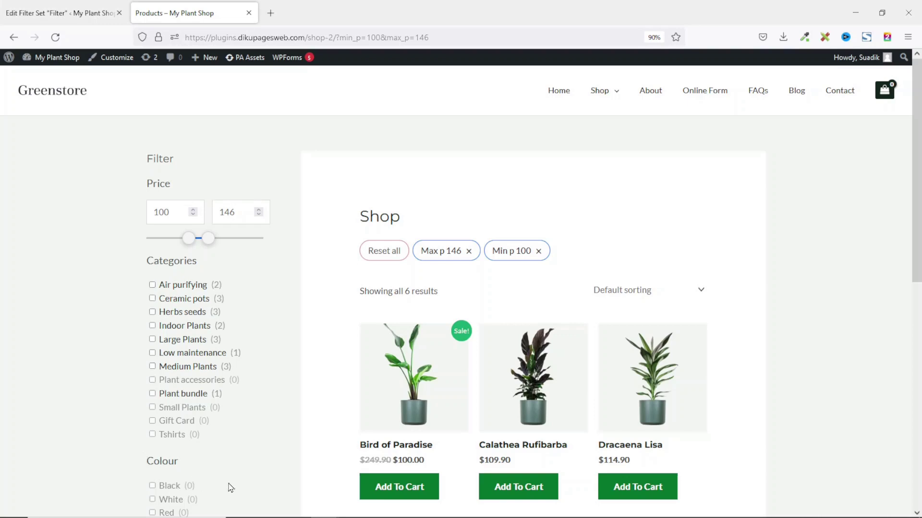
pyautogui.click(538, 251)
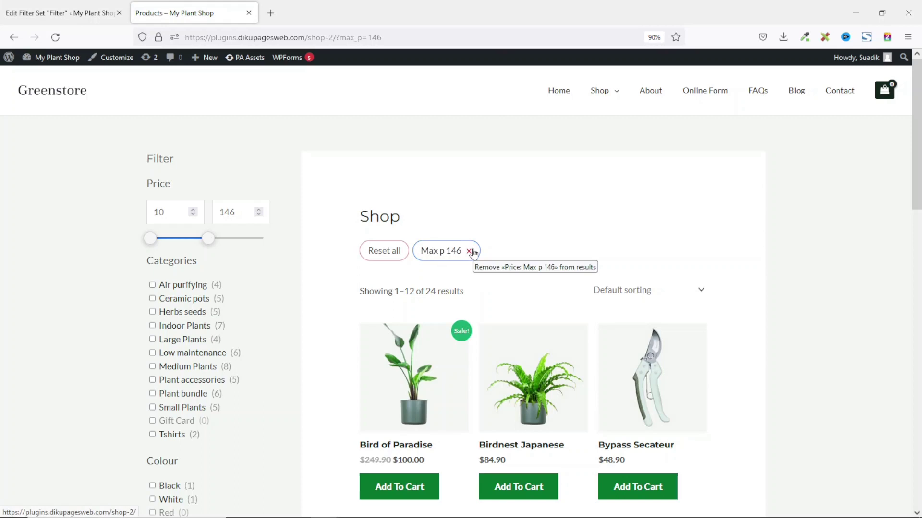
pyautogui.click(471, 251)
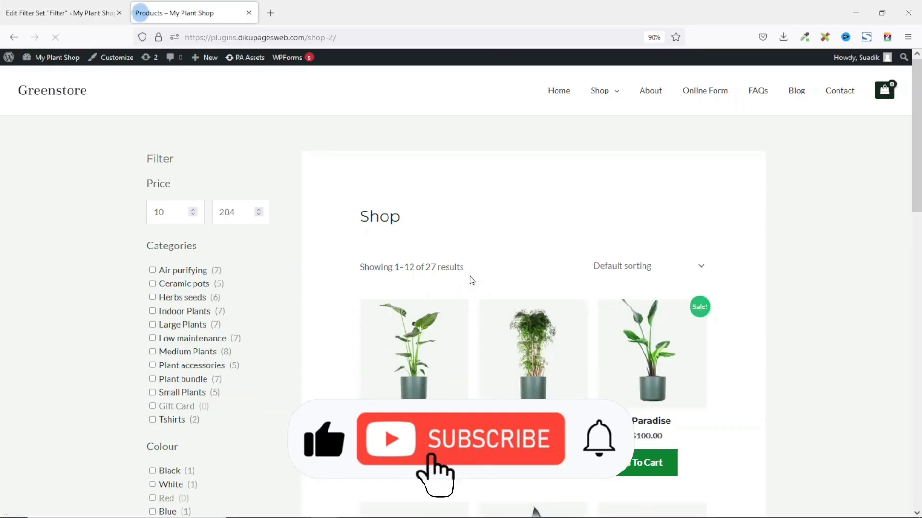
# Step: Tick Indoor Plants in the Categories filter
pyautogui.scroll(-2, 479, 267)
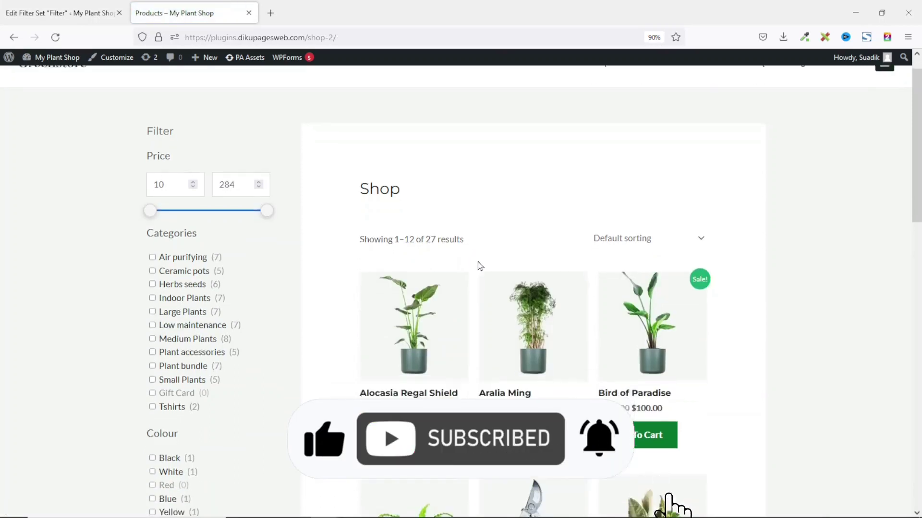
pyautogui.scroll(-3, 479, 267)
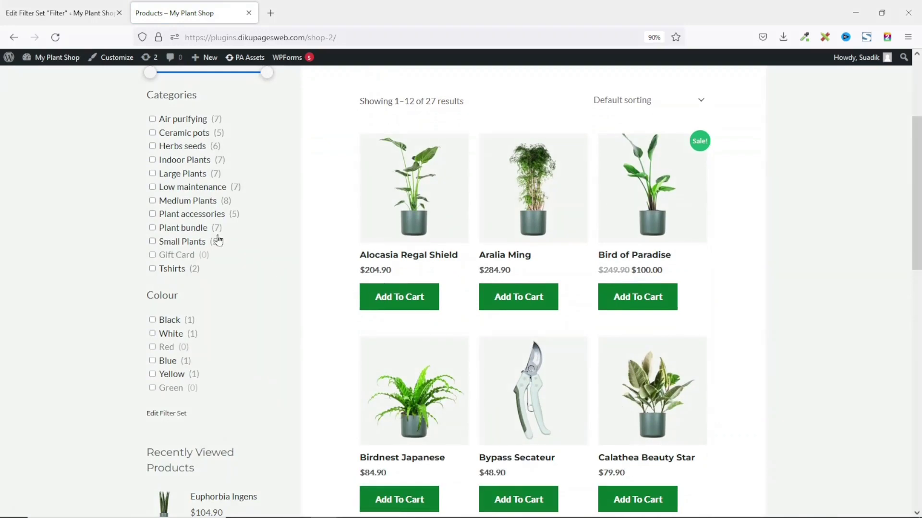
pyautogui.click(180, 163)
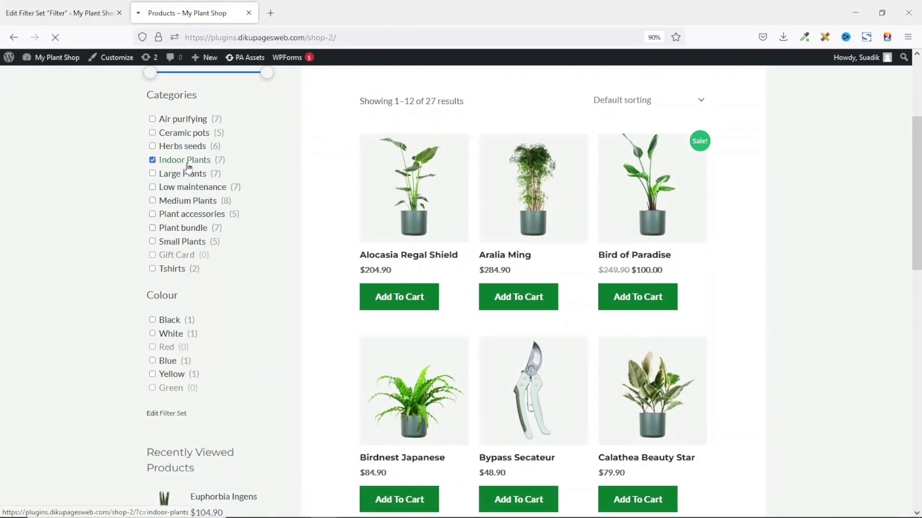